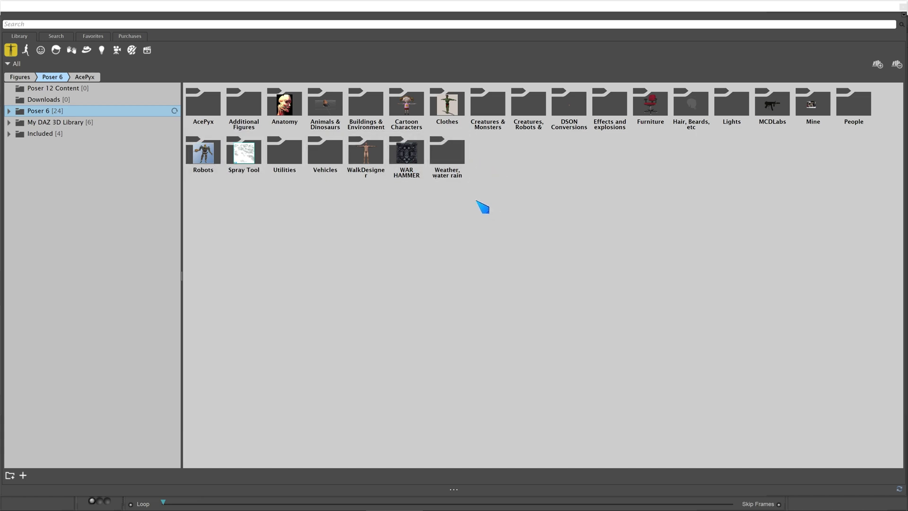
Open the WAR HAMMER category, then return to the Poser 6 library's 24 category folders
{"action": "double_click", "coordinate": [409, 152]}
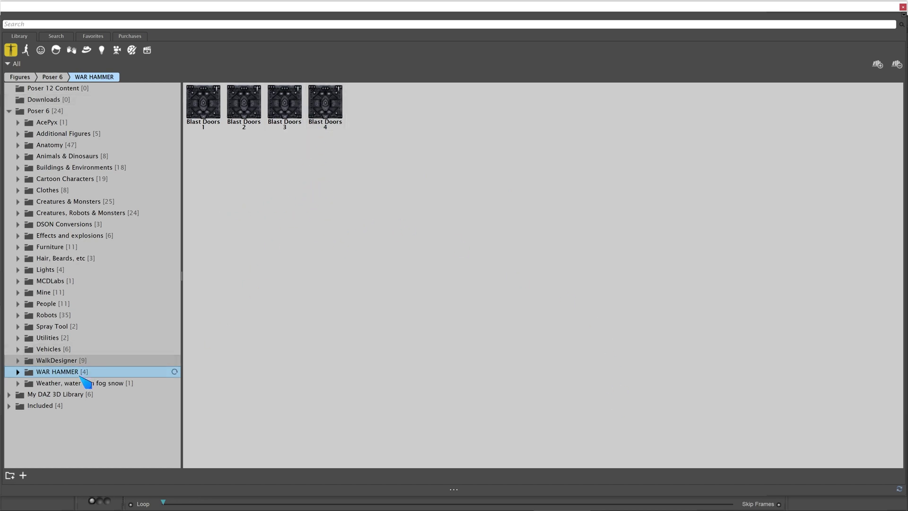
{"action": "left_click", "coordinate": [43, 112]}
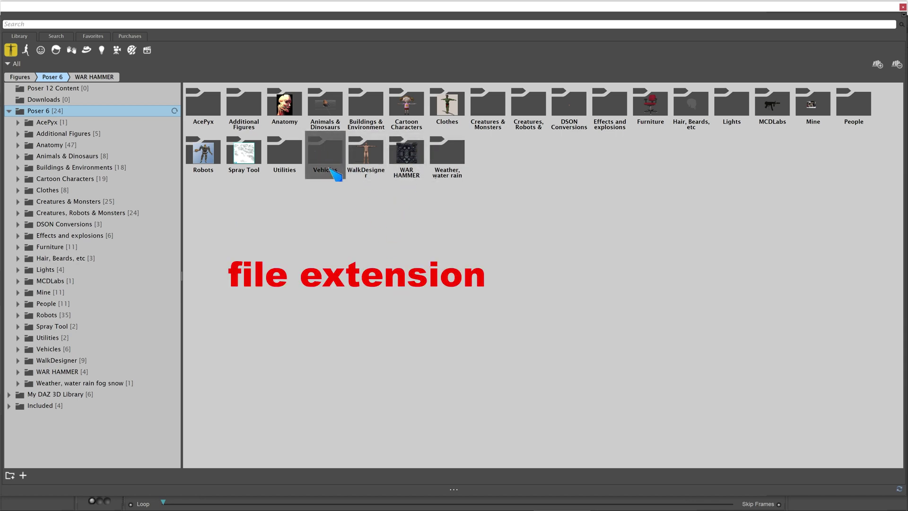
{"action": "mouse_move", "coordinate": [332, 160]}
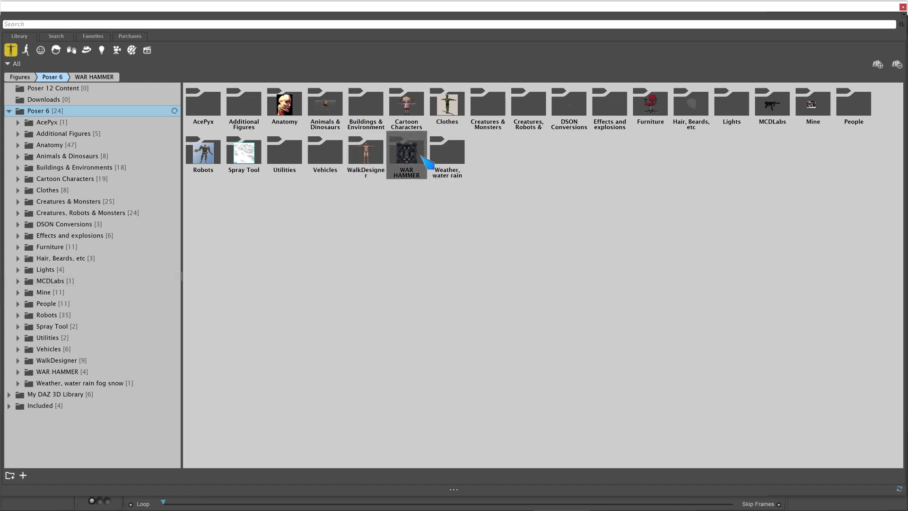
{"action": "mouse_move", "coordinate": [422, 158]}
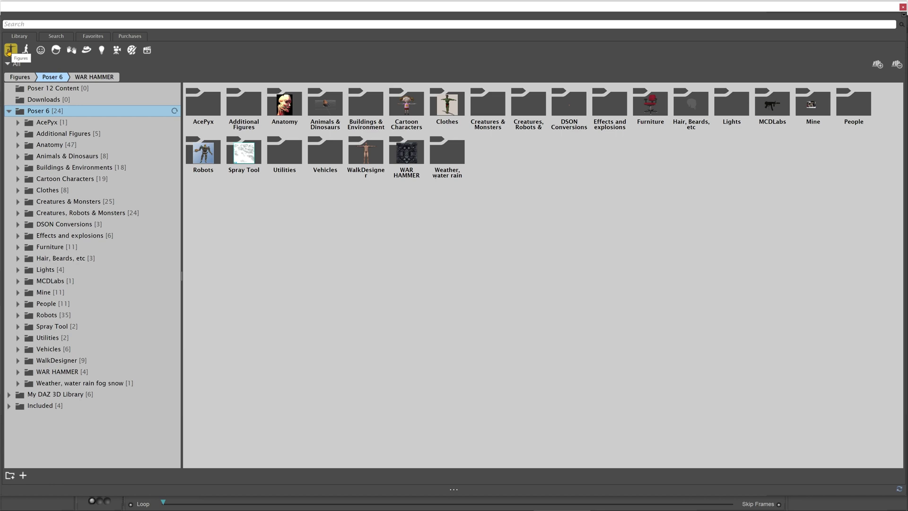
Open the Buildings & Environments category from the Poser 6 library grid
{"action": "left_click", "coordinate": [467, 310]}
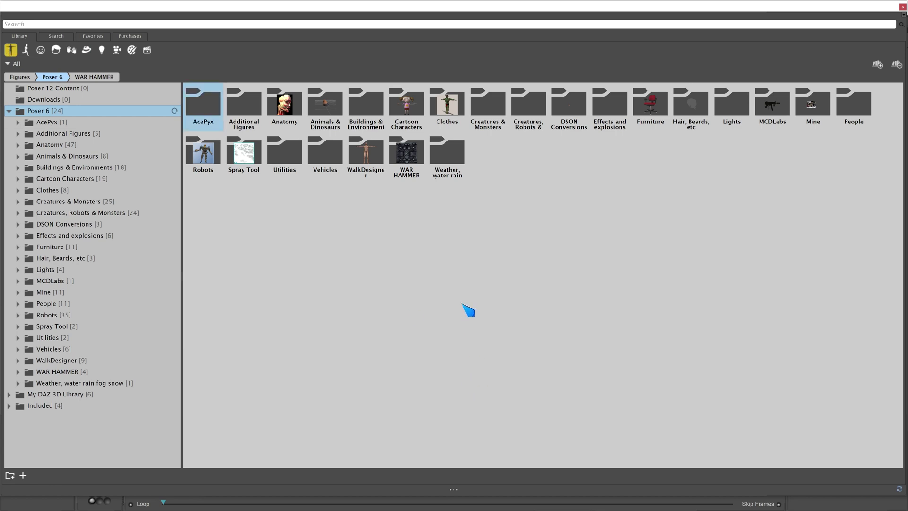
{"action": "left_click", "coordinate": [12, 51]}
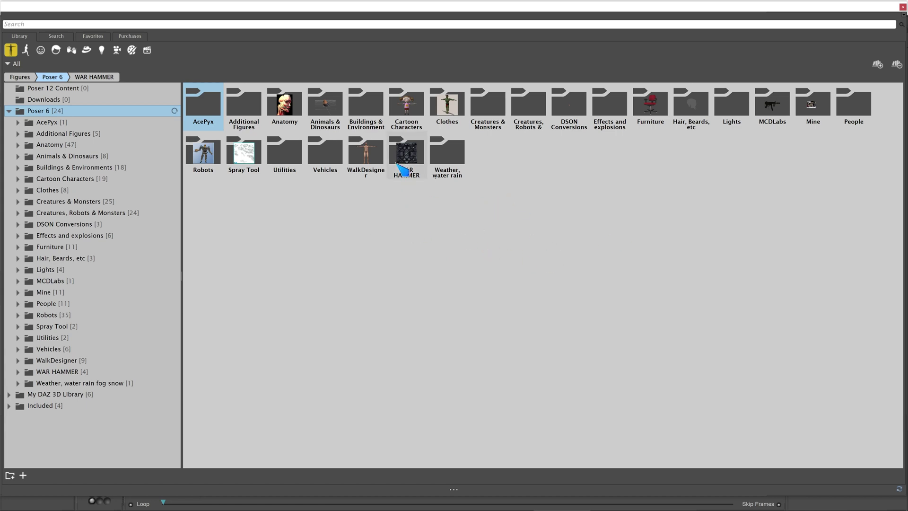
{"action": "double_click", "coordinate": [366, 104]}
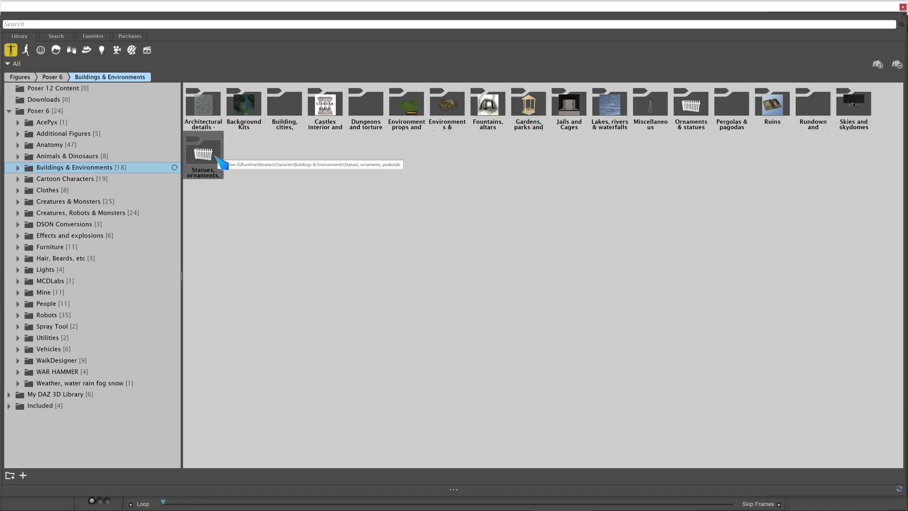
Open Statues, ornaments, pedestals and bring up the AjarnIdol prop's folder in File Explorer
{"action": "left_click_drag", "start_coordinate": [198, 148], "coordinate": [250, 139]}
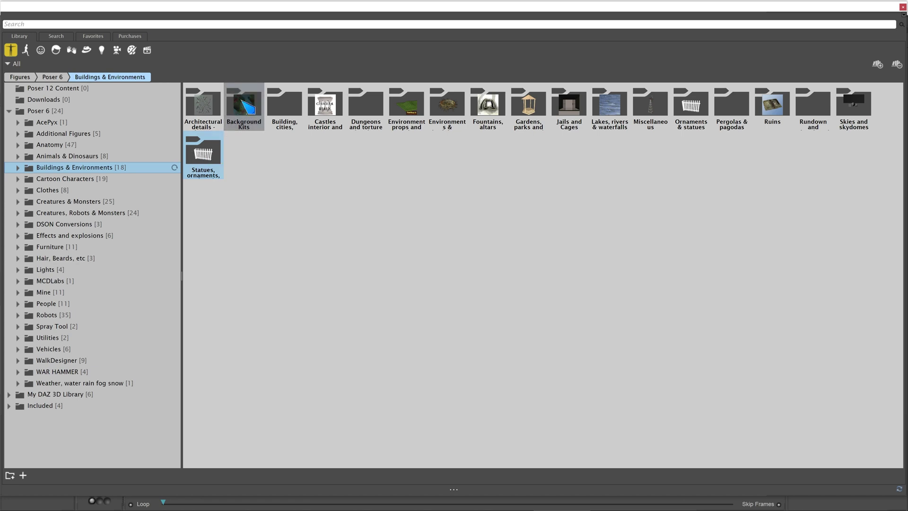
{"action": "left_click", "coordinate": [242, 102]}
{"action": "double_click", "coordinate": [212, 148]}
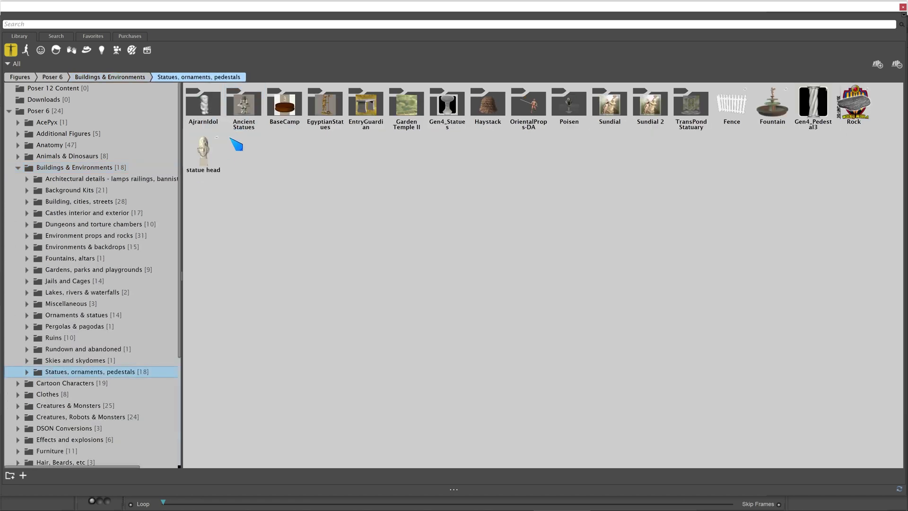
{"action": "left_click", "coordinate": [738, 105]}
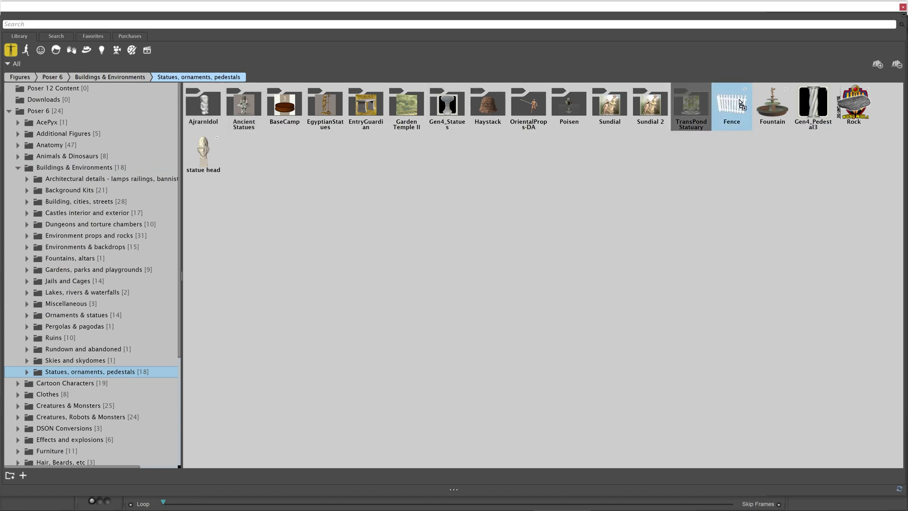
{"action": "left_click_drag", "start_coordinate": [737, 104], "coordinate": [422, 264]}
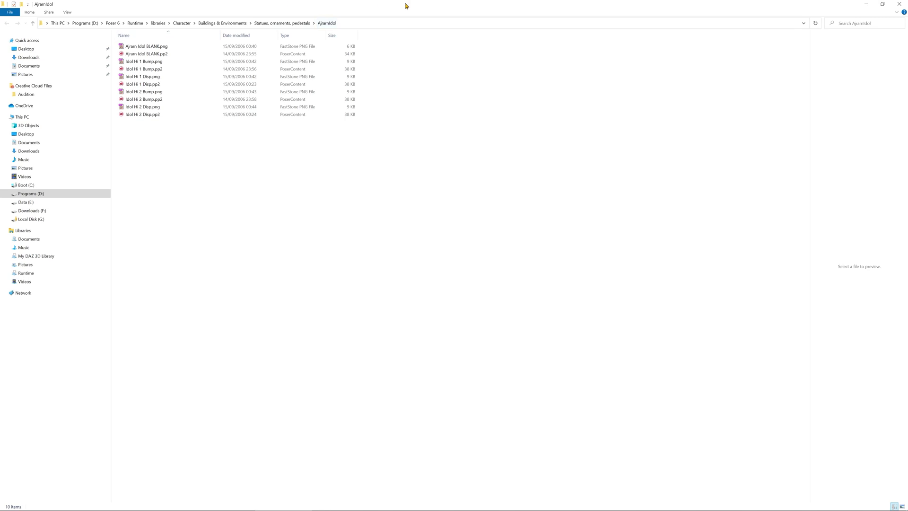
Snap the AjarnIdol Explorer window to the left half, then minimise it
{"action": "left_click_drag", "start_coordinate": [324, 7], "coordinate": [1, 35]}
{"action": "left_click", "coordinate": [331, 8]}
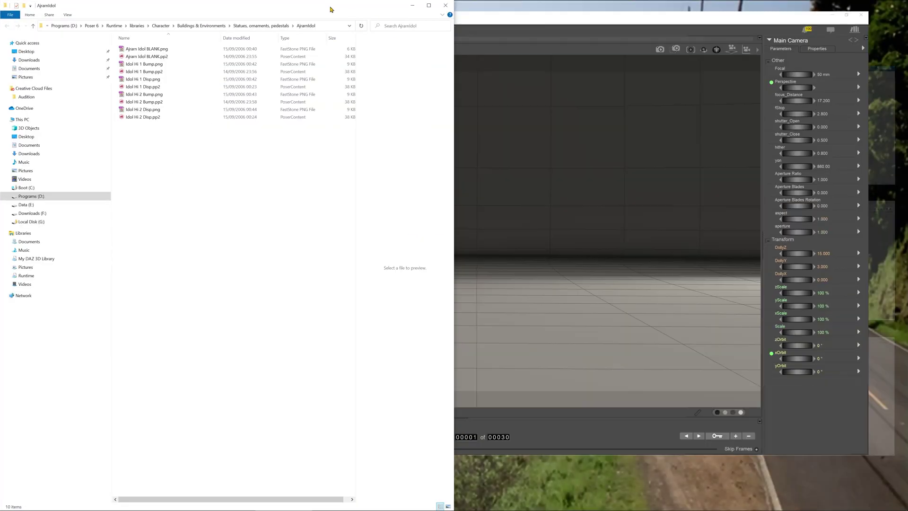
{"action": "right_click", "coordinate": [331, 9]}
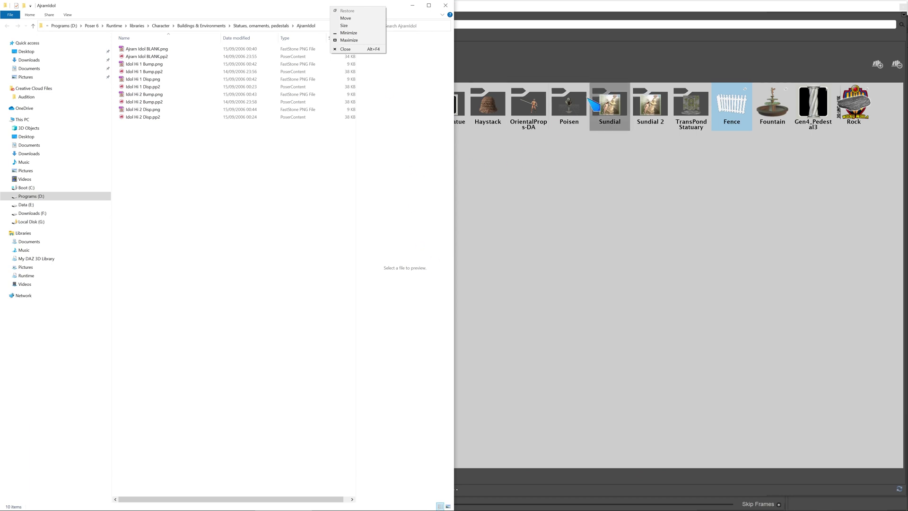
{"action": "left_click", "coordinate": [348, 33]}
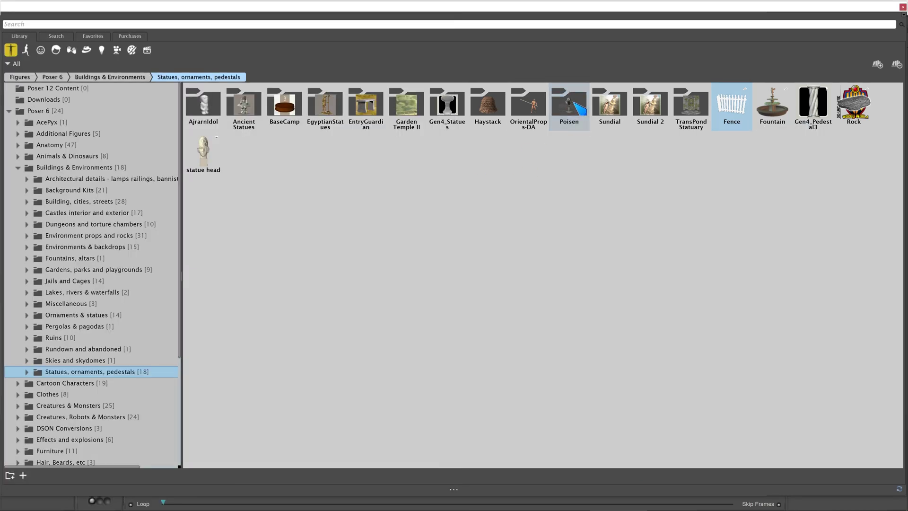
Open the OrientalProps-DA folder, dock and enlarge it on the right, then close it
{"action": "left_click", "coordinate": [811, 111]}
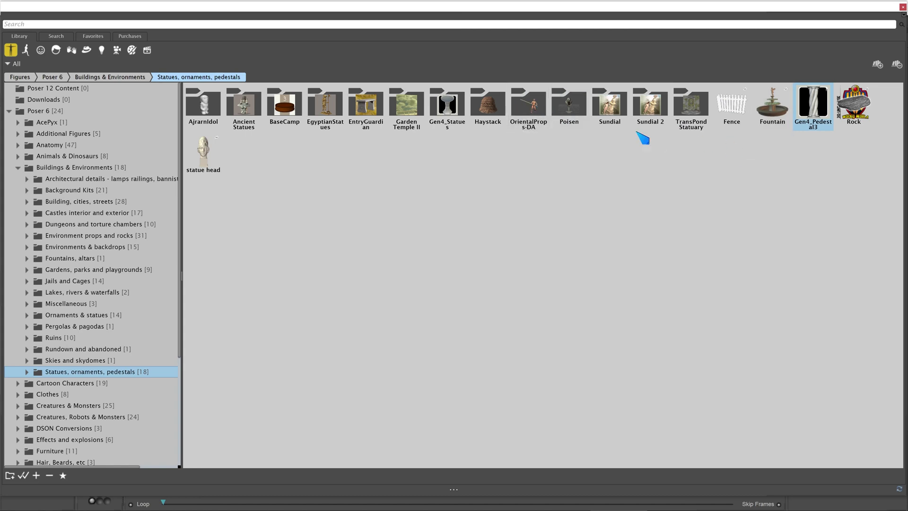
{"action": "left_click", "coordinate": [528, 103]}
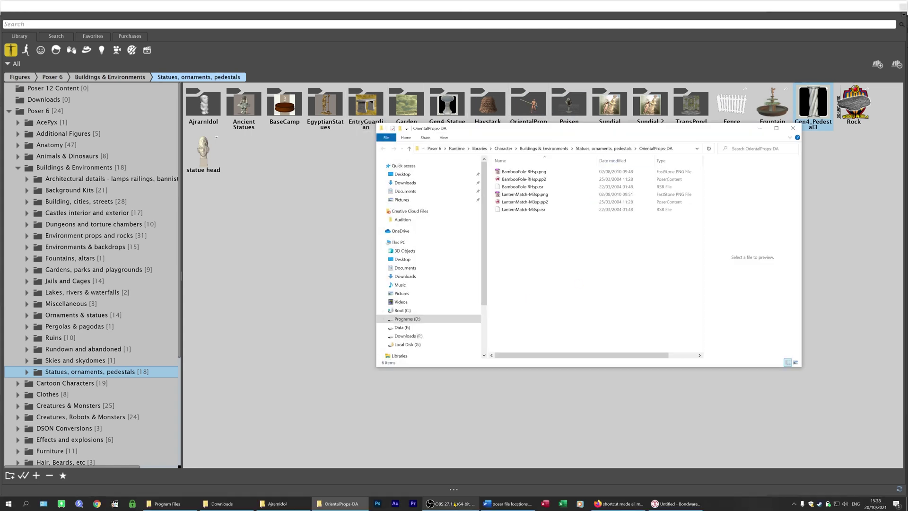
{"action": "left_click", "coordinate": [277, 504]}
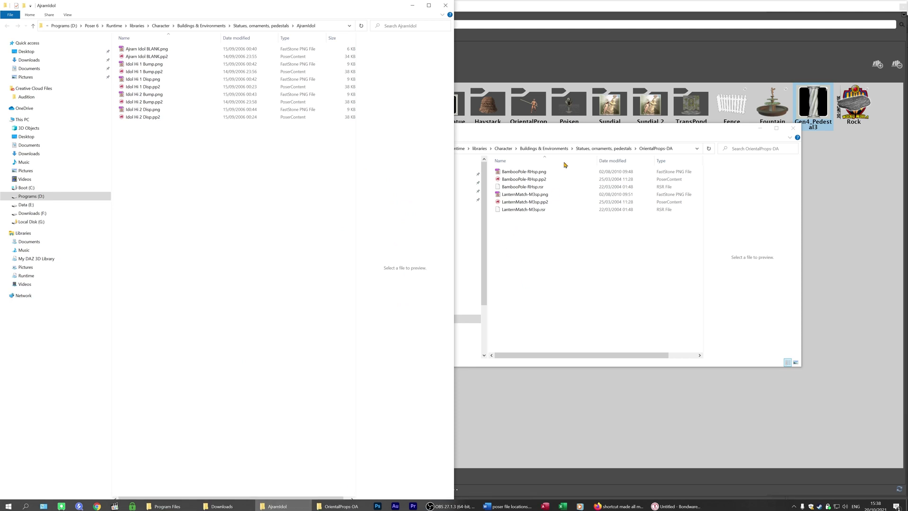
{"action": "left_click_drag", "start_coordinate": [570, 131], "coordinate": [713, 10]}
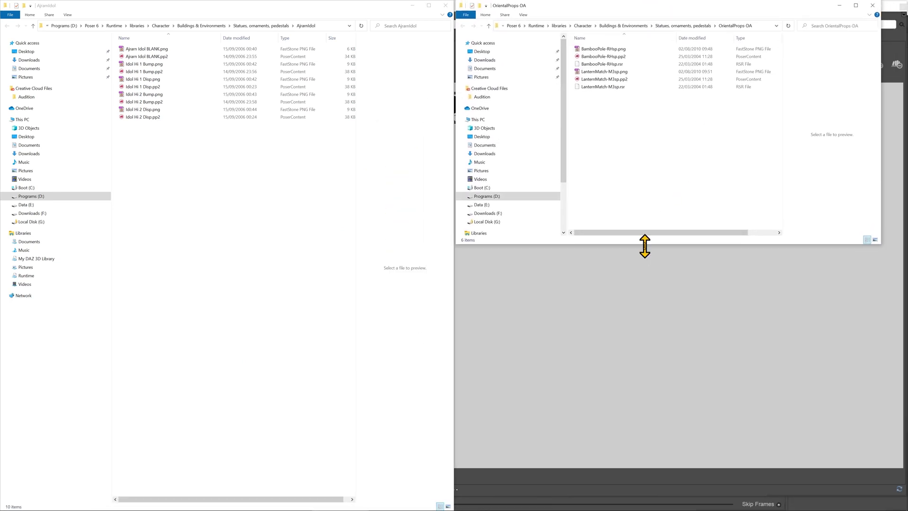
{"action": "left_click_drag", "start_coordinate": [645, 246], "coordinate": [651, 462]}
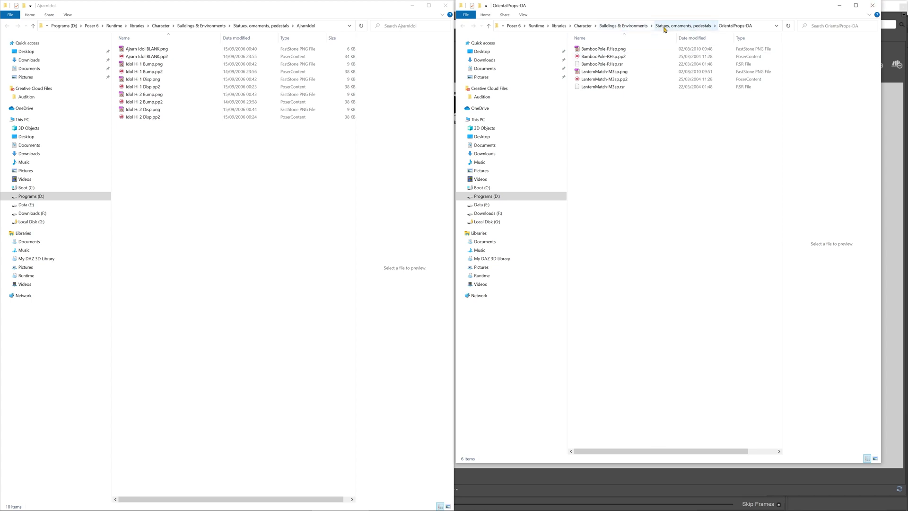
{"action": "left_click", "coordinate": [873, 5]}
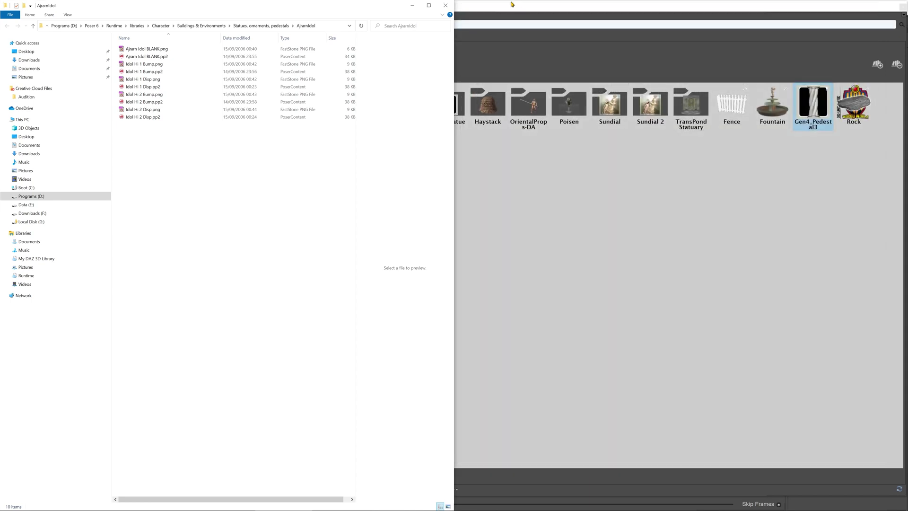
Close the AjarnIdol Explorer window to return to the Poser library
{"action": "left_click", "coordinate": [446, 5]}
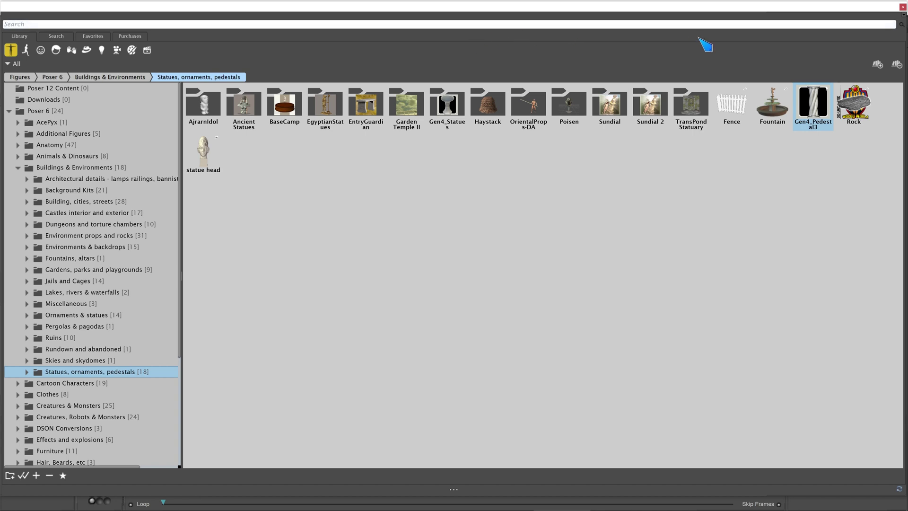
In the Program Files window, browse Boot (C:) > Program Files > Poser Software
{"action": "mouse_move", "coordinate": [389, 510]}
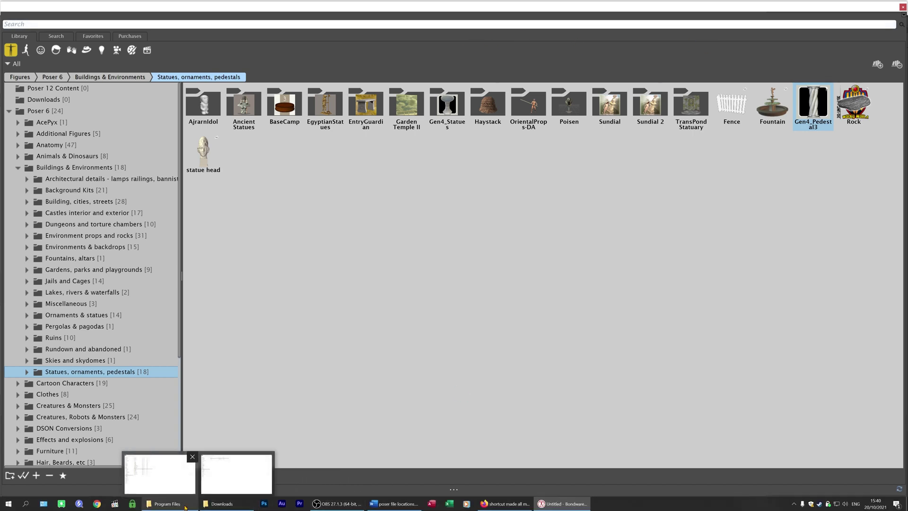
{"action": "left_click", "coordinate": [165, 504]}
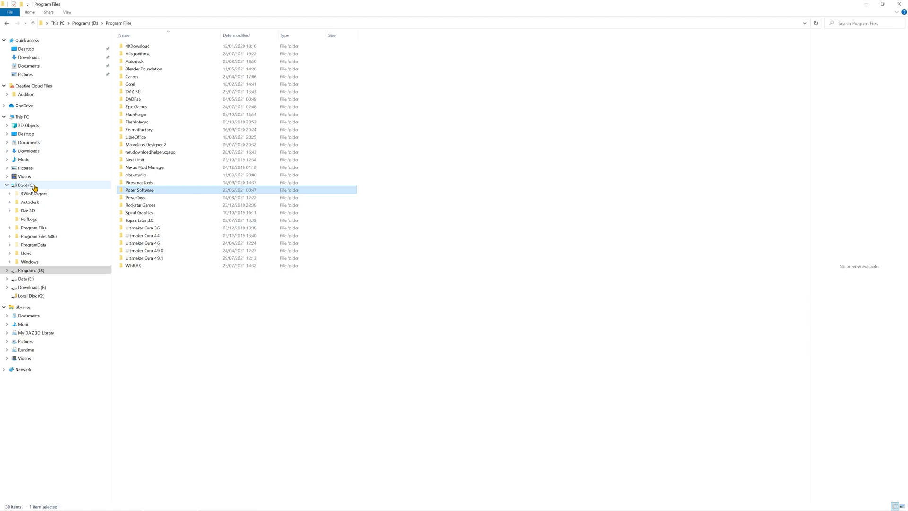
{"action": "left_click", "coordinate": [34, 186]}
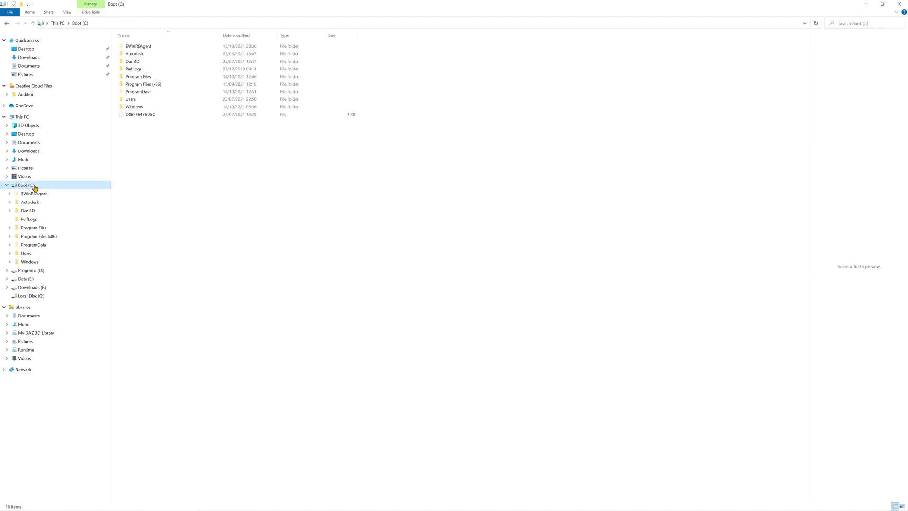
{"action": "double_click", "coordinate": [159, 77]}
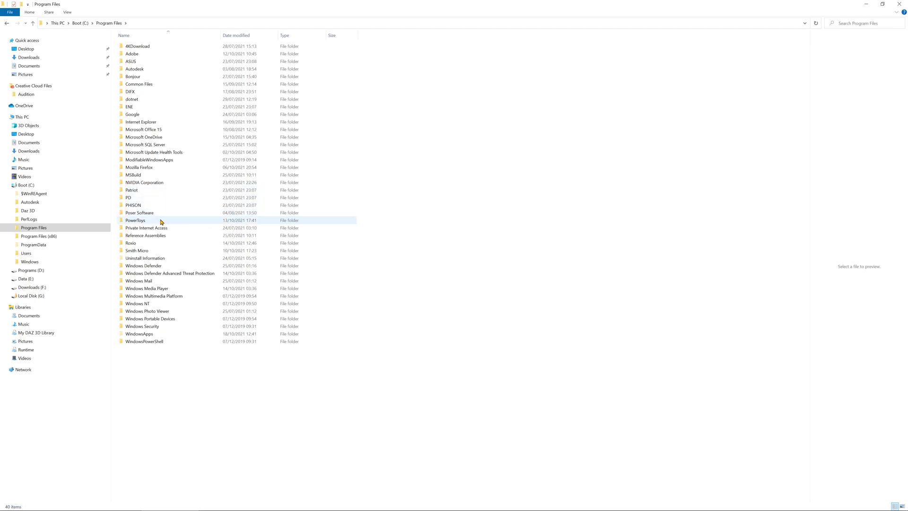
{"action": "mouse_move", "coordinate": [161, 221]}
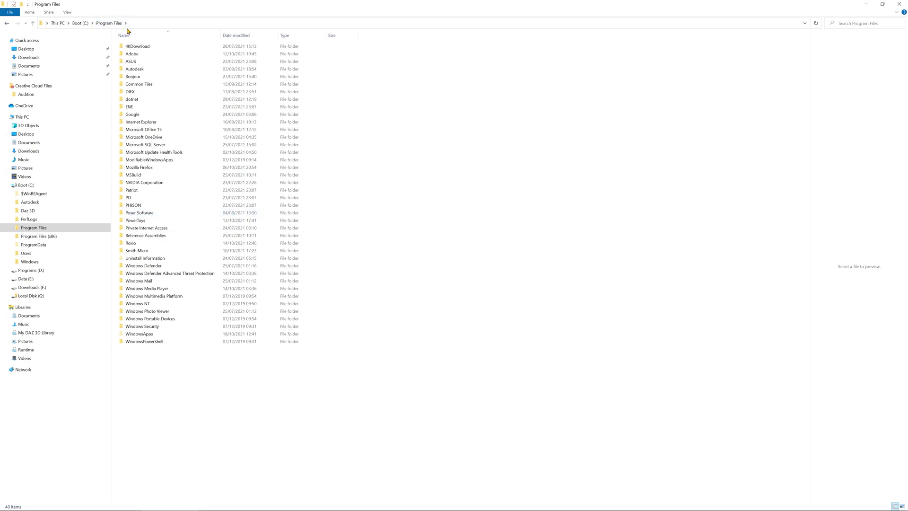
{"action": "double_click", "coordinate": [150, 216]}
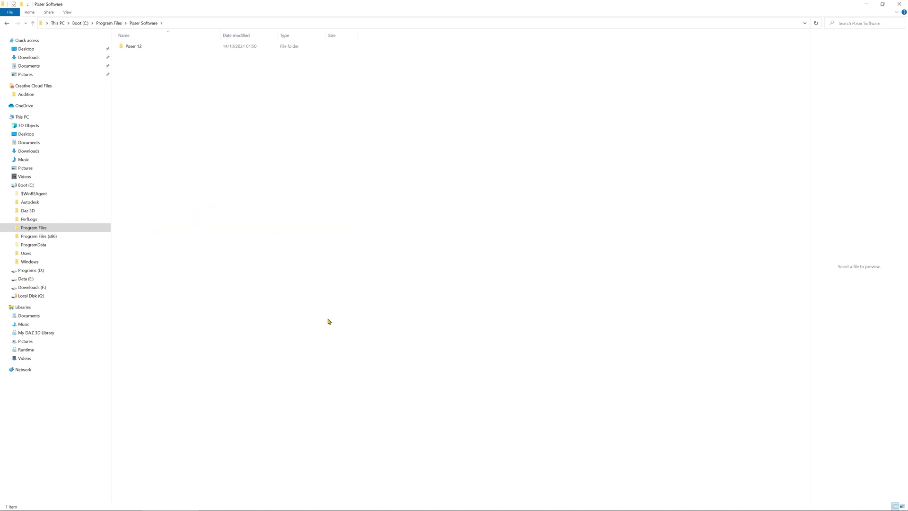
Look inside Poser 12's Runtime folder on C:, then switch to the Programs (D:) drive root
{"action": "double_click", "coordinate": [137, 46]}
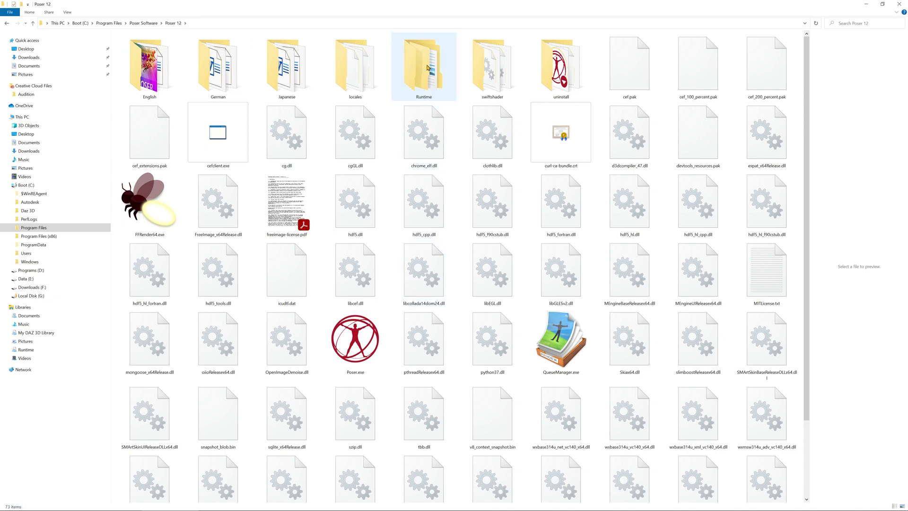
{"action": "mouse_move", "coordinate": [427, 67]}
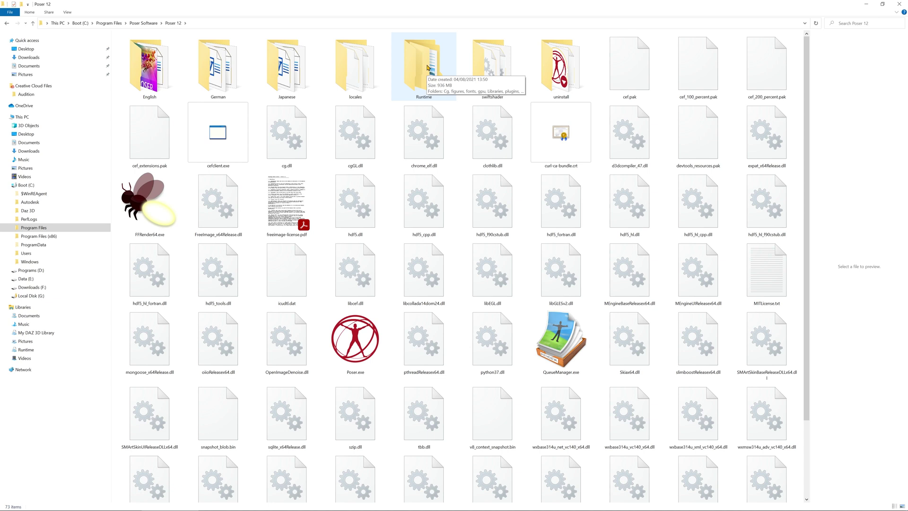
{"action": "double_click", "coordinate": [427, 68]}
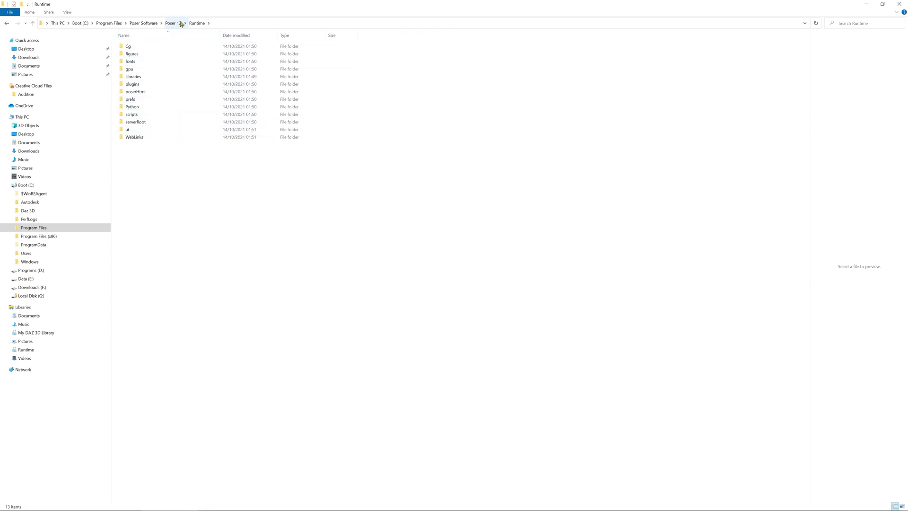
{"action": "left_click", "coordinate": [7, 185]}
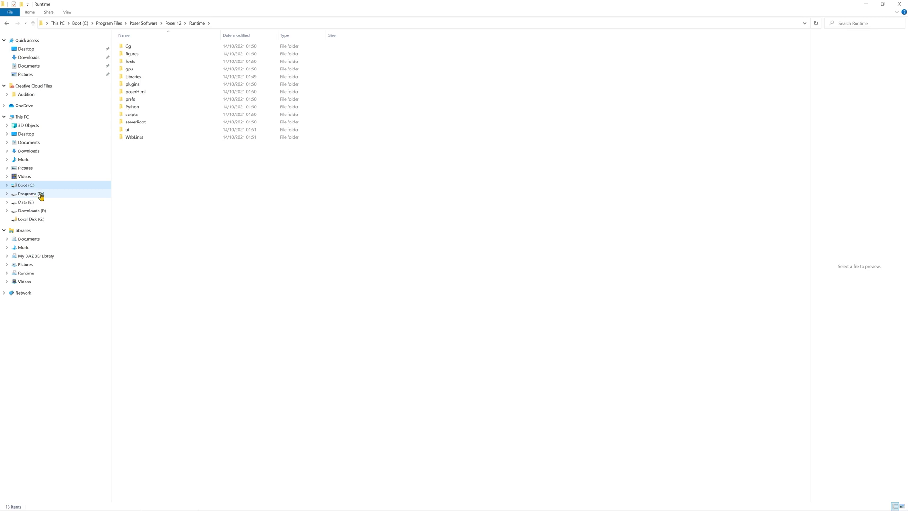
{"action": "left_click", "coordinate": [41, 195]}
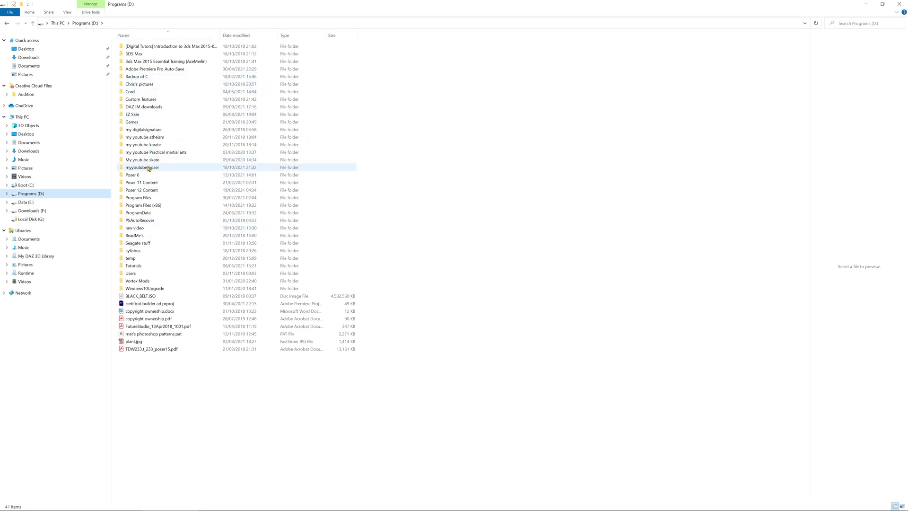
Drill into Program Files > Poser Software > Poser 11 > Runtime > Libraries on D:
{"action": "double_click", "coordinate": [143, 198]}
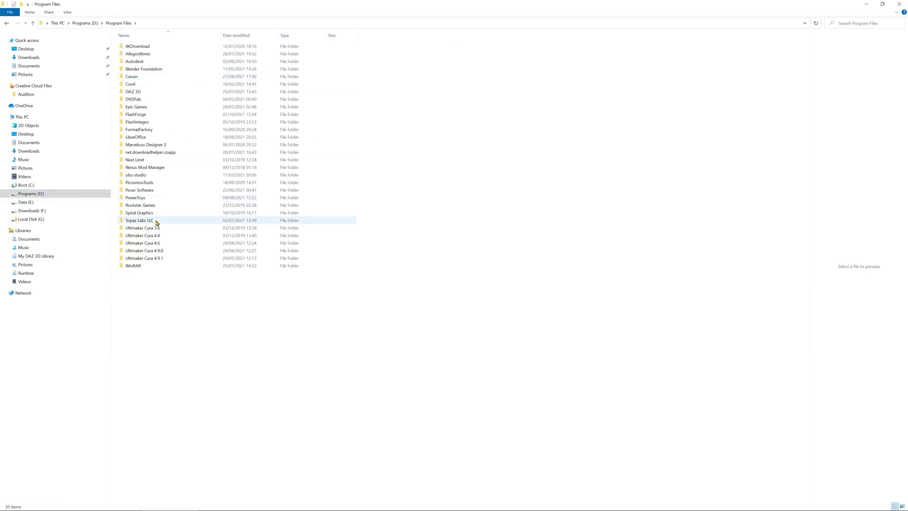
{"action": "double_click", "coordinate": [143, 189]}
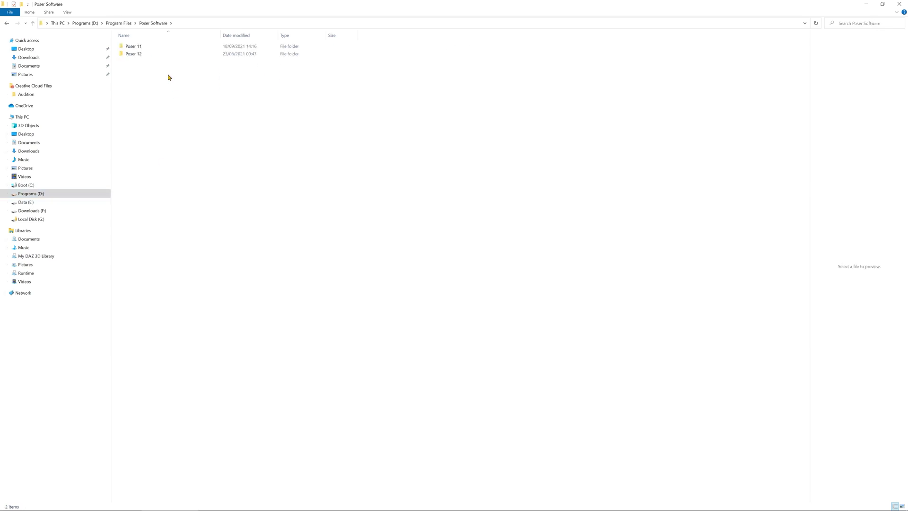
{"action": "double_click", "coordinate": [133, 46]}
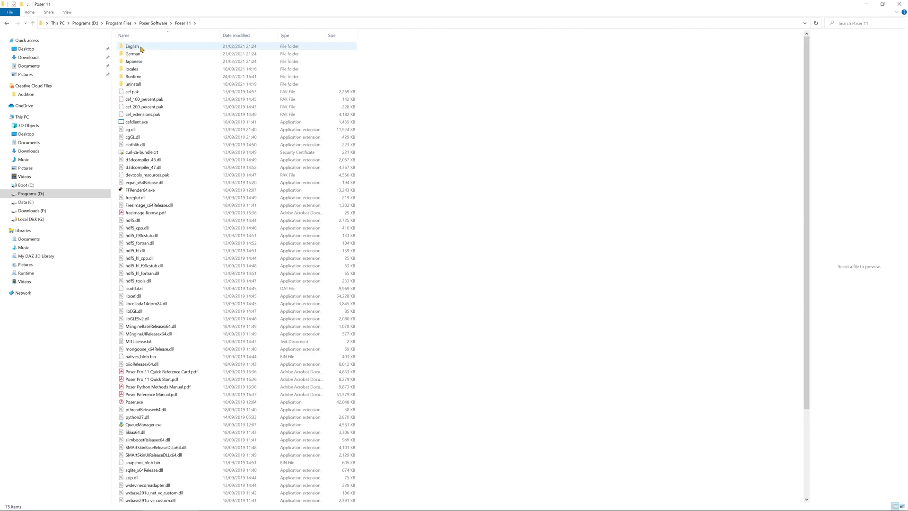
{"action": "double_click", "coordinate": [135, 76]}
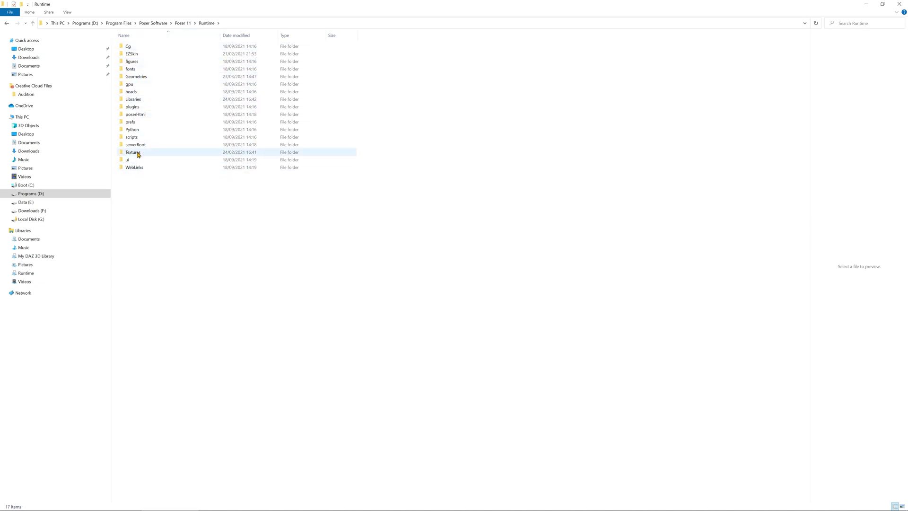
{"action": "mouse_move", "coordinate": [138, 155]}
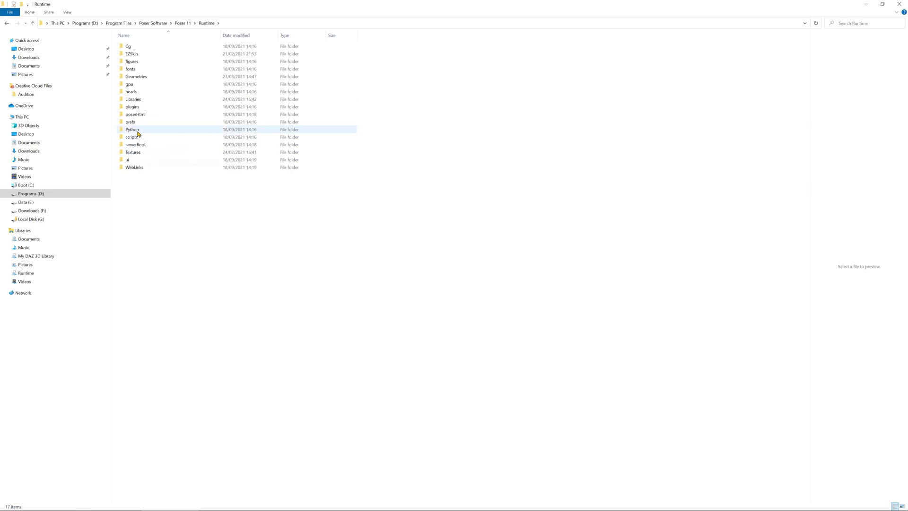
{"action": "double_click", "coordinate": [137, 100]}
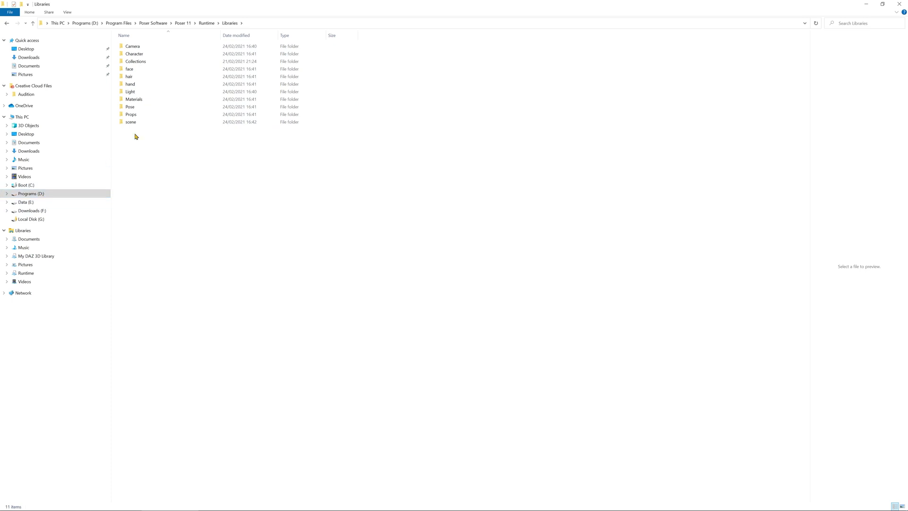
{"action": "mouse_move", "coordinate": [136, 126]}
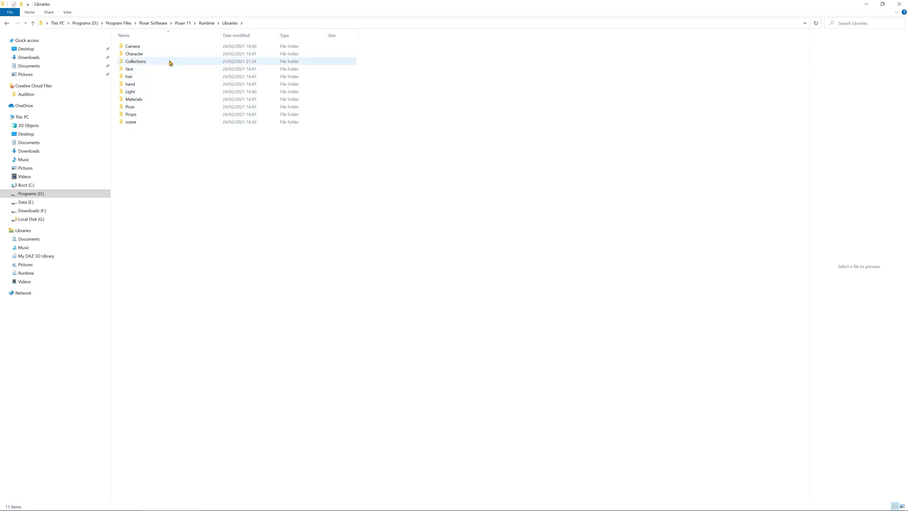
Browse Character > Figures > Maisie > Nerd3Dee to see its files
{"action": "double_click", "coordinate": [140, 56]}
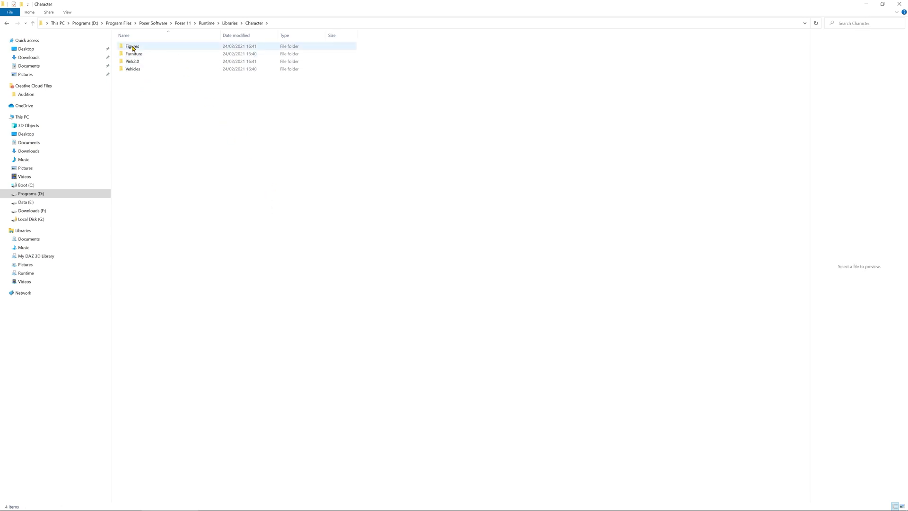
{"action": "double_click", "coordinate": [133, 47]}
{"action": "left_click", "coordinate": [140, 56]}
{"action": "double_click", "coordinate": [139, 56]}
{"action": "double_click", "coordinate": [142, 48]}
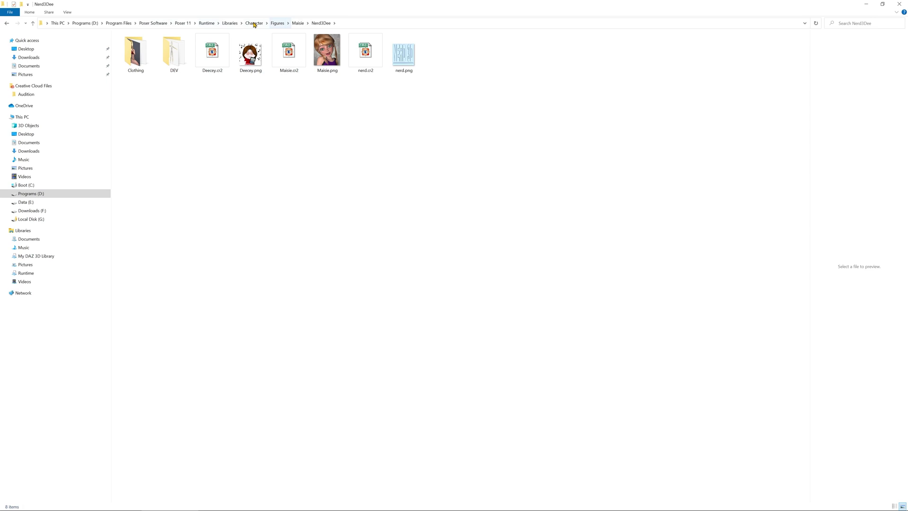
From Libraries, browse Pose > Vehicles > AppleJack > AJ_SPARROW, then return to Pose
{"action": "left_click", "coordinate": [230, 23]}
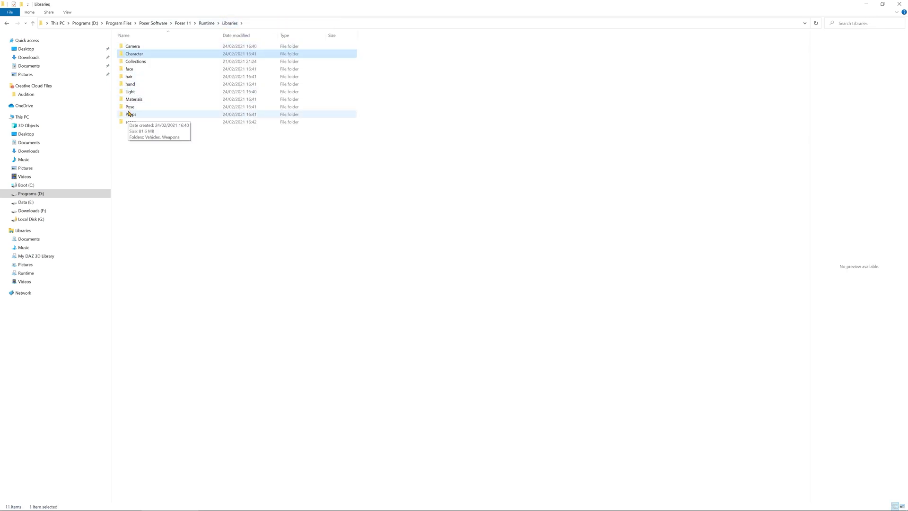
{"action": "double_click", "coordinate": [130, 107]}
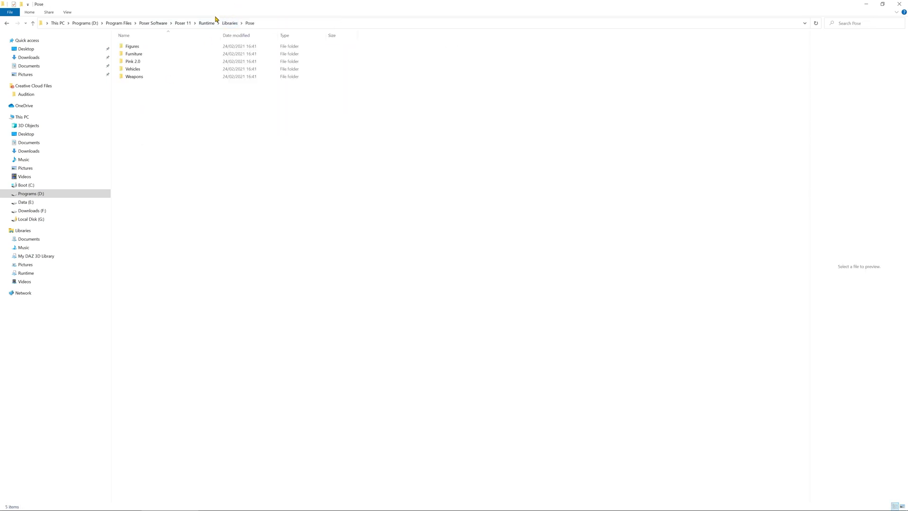
{"action": "double_click", "coordinate": [139, 70]}
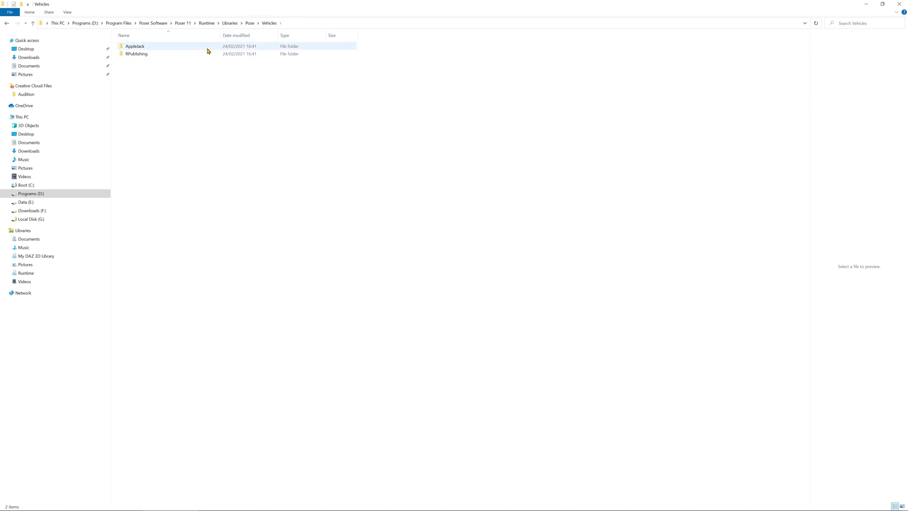
{"action": "double_click", "coordinate": [143, 49]}
{"action": "double_click", "coordinate": [148, 45]}
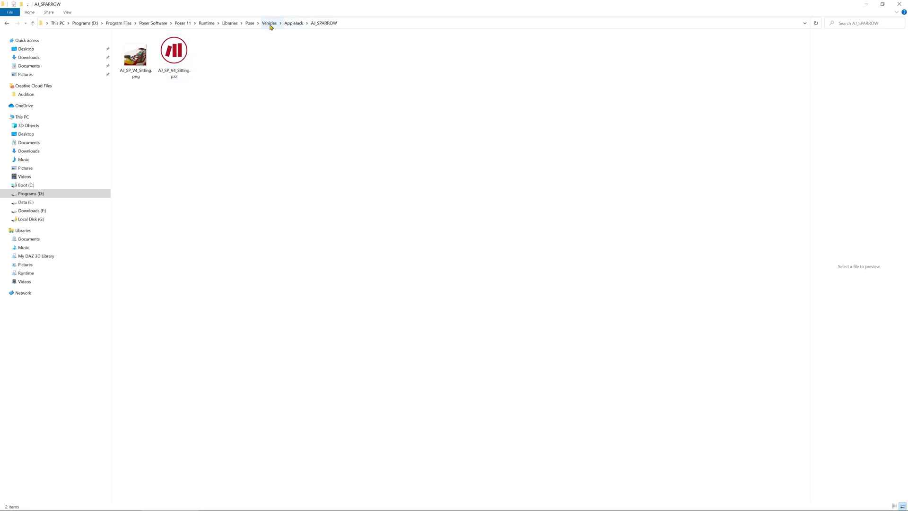
{"action": "left_click", "coordinate": [269, 24]}
{"action": "left_click", "coordinate": [250, 23]}
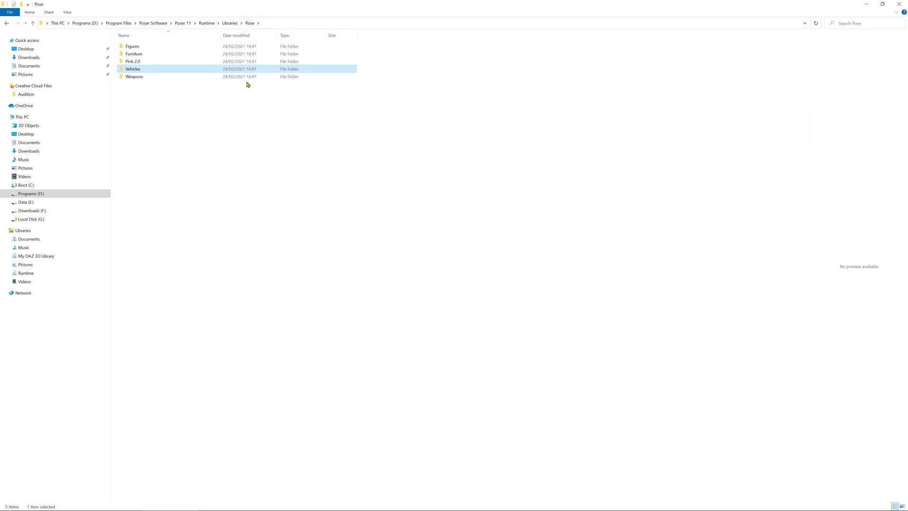
Go up through Libraries to Poser 11's Runtime folder using the address-bar breadcrumbs
{"action": "left_click", "coordinate": [230, 23]}
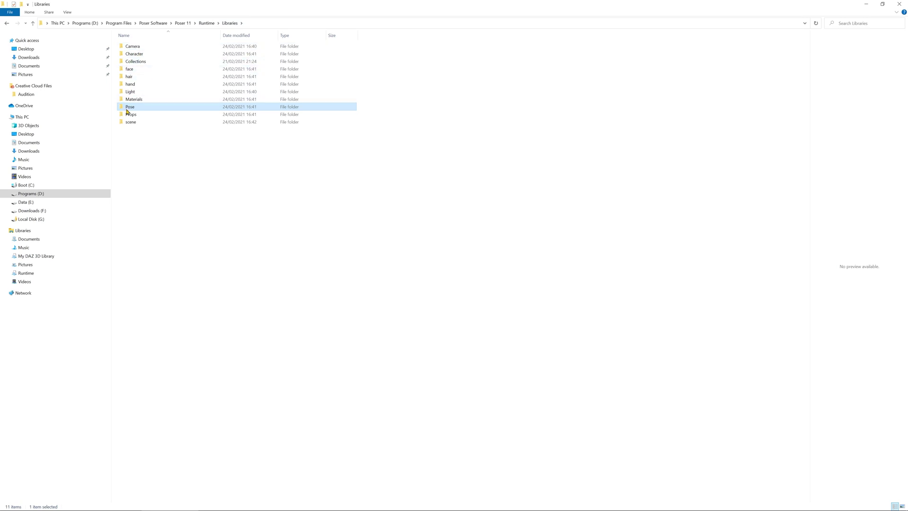
{"action": "left_click", "coordinate": [207, 23]}
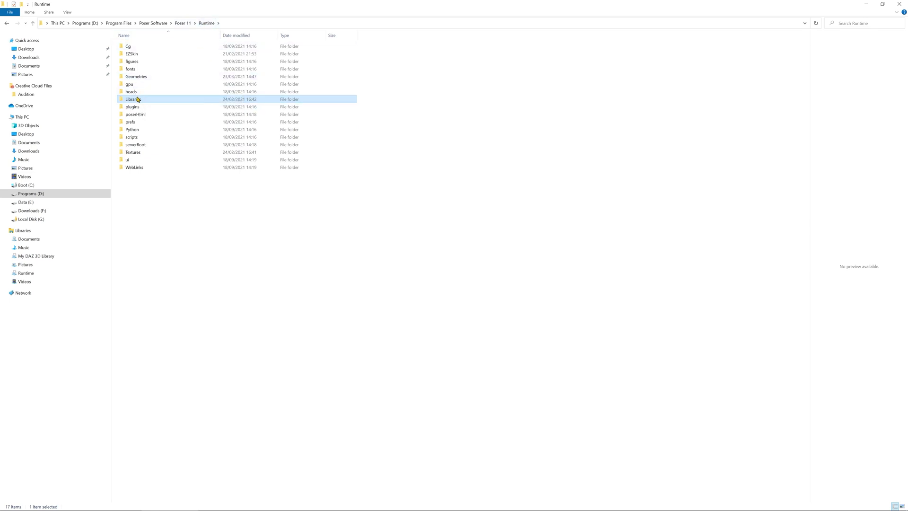
Open the Geometries > AppleJack > AJ_SPARROW folder
{"action": "left_click", "coordinate": [135, 79]}
{"action": "double_click", "coordinate": [135, 80]}
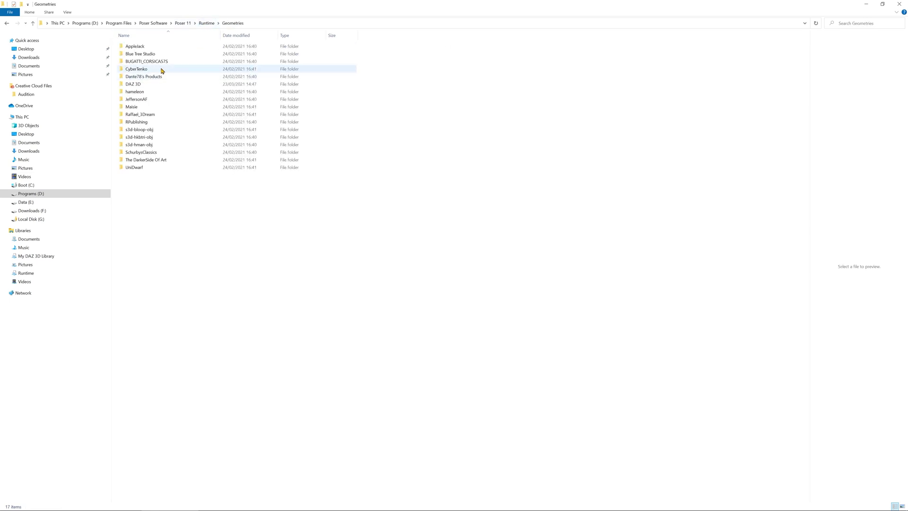
{"action": "double_click", "coordinate": [135, 48]}
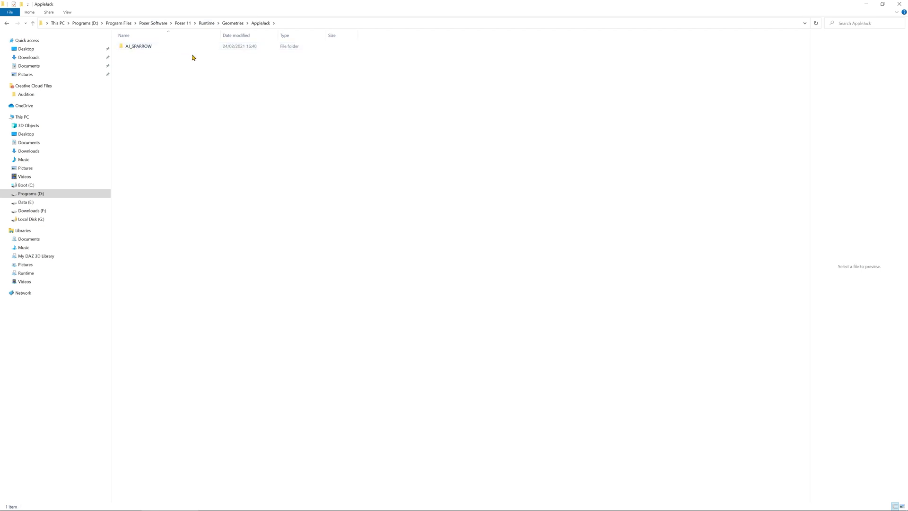
{"action": "double_click", "coordinate": [160, 46]}
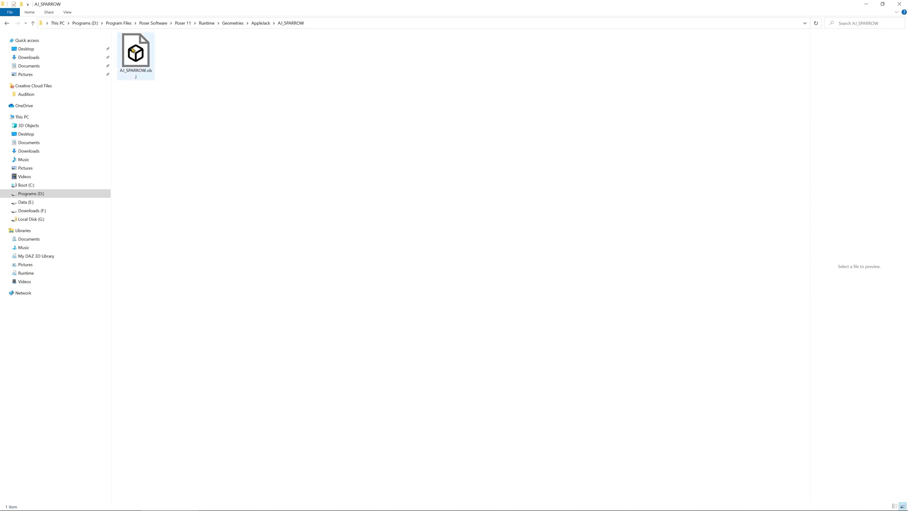
Preview AJ_SPARROW.obj in a widened Preview pane, orbit the sparrow, then return to Geometries
{"action": "left_click", "coordinate": [133, 50]}
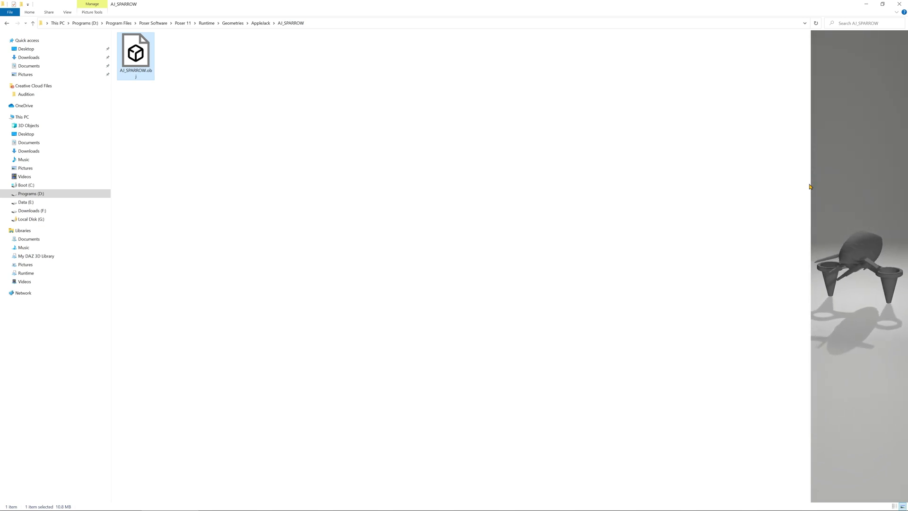
{"action": "left_click_drag", "start_coordinate": [810, 187], "coordinate": [524, 189]}
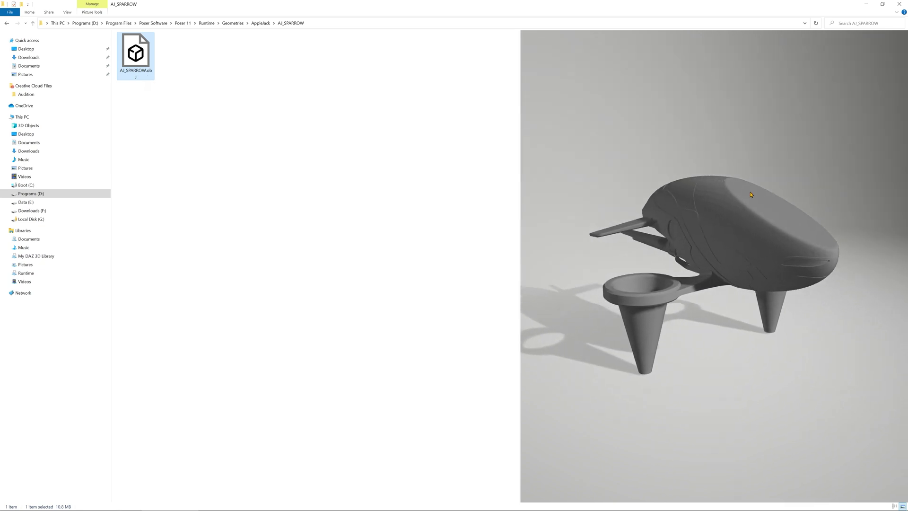
{"action": "left_click_drag", "start_coordinate": [750, 197], "coordinate": [790, 252]}
{"action": "left_click", "coordinate": [141, 56]}
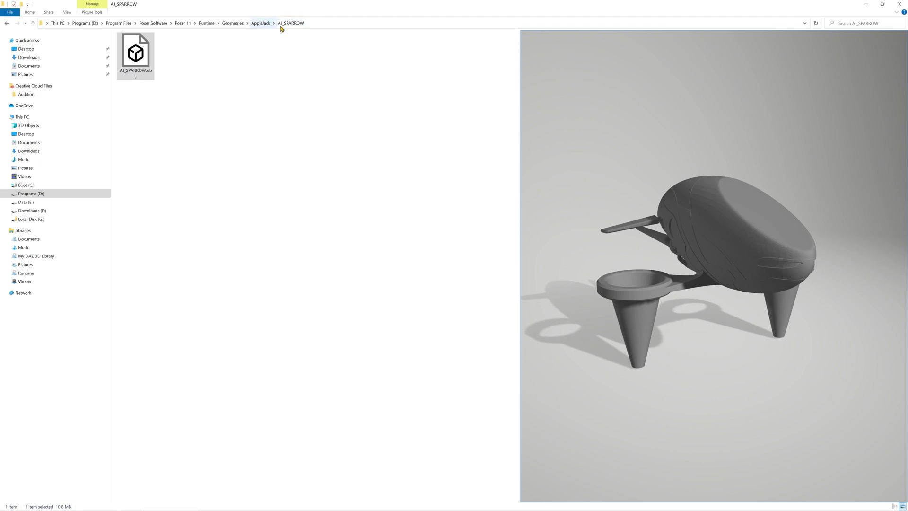
{"action": "mouse_move", "coordinate": [737, 234]}
{"action": "left_mouse_down"}
{"action": "mouse_move", "coordinate": [753, 220]}
{"action": "mouse_move", "coordinate": [752, 239]}
{"action": "left_mouse_up"}
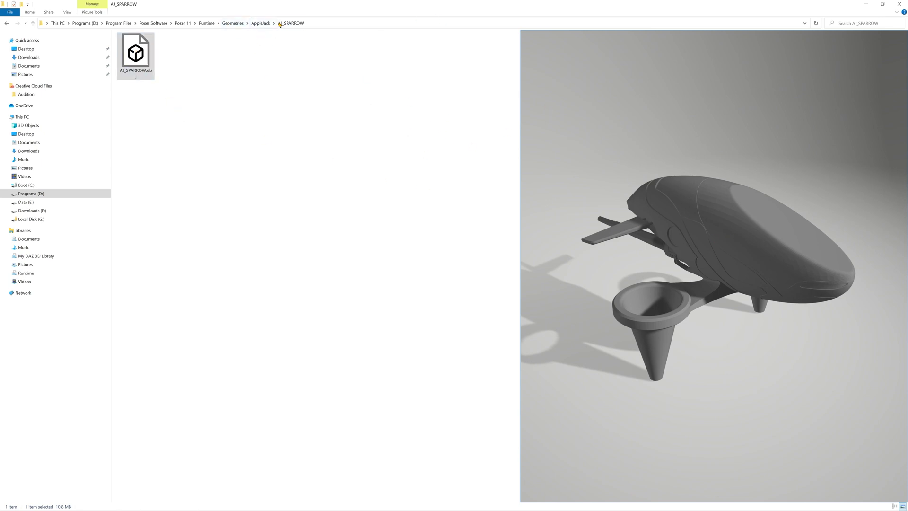
{"action": "left_click", "coordinate": [227, 26]}
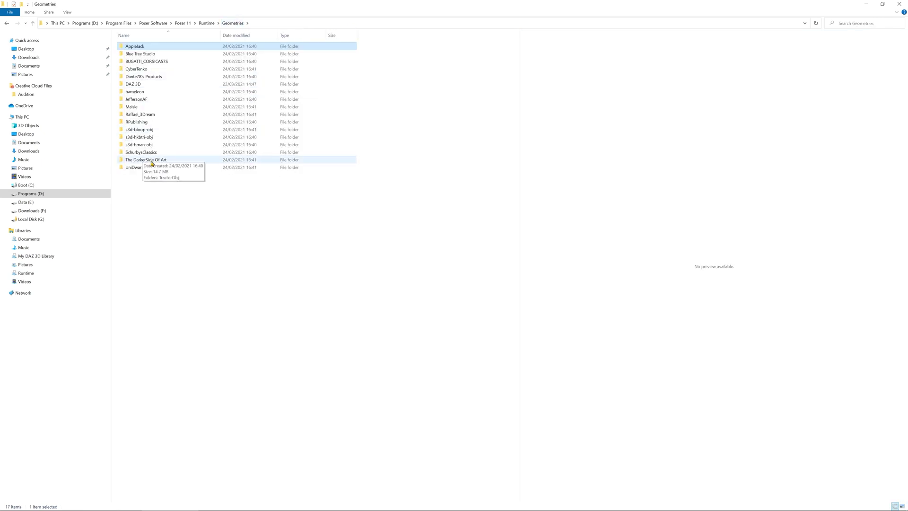
Go from Runtime into Python > poserScripts
{"action": "left_click", "coordinate": [206, 25]}
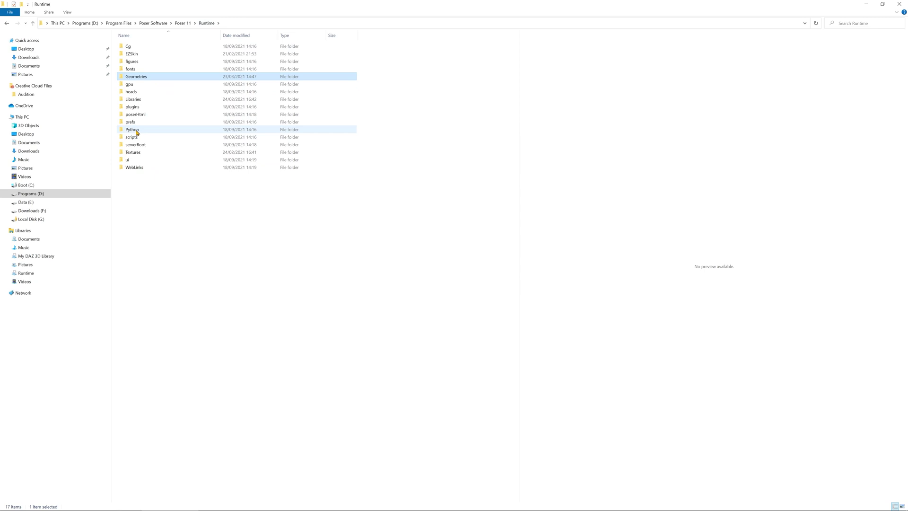
{"action": "left_click", "coordinate": [137, 131]}
{"action": "double_click", "coordinate": [137, 132]}
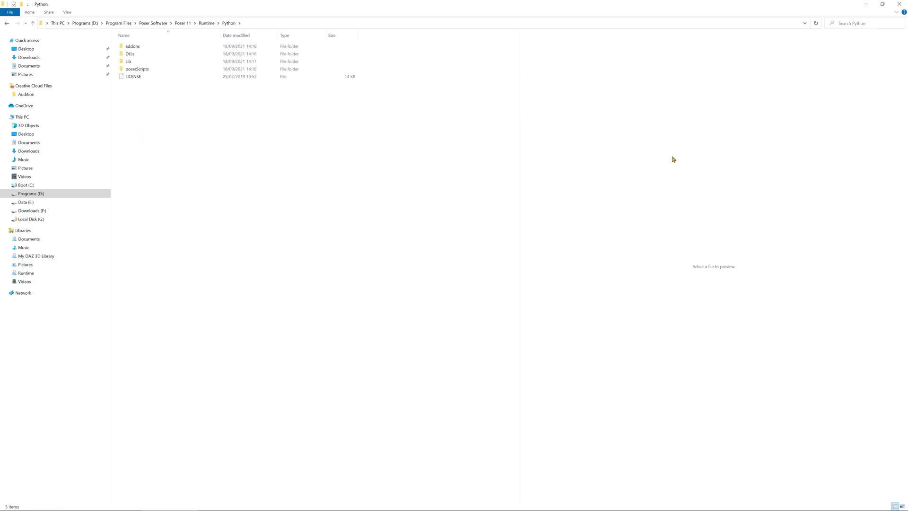
{"action": "double_click", "coordinate": [137, 70]}
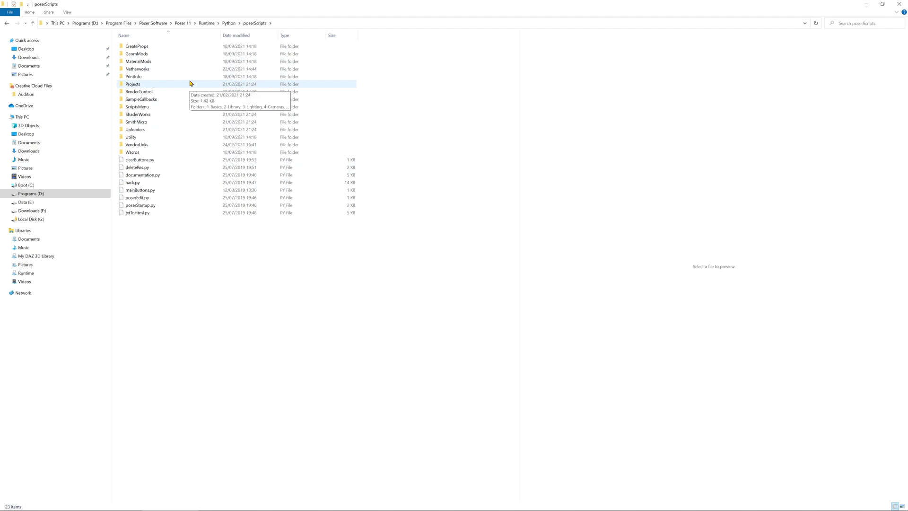
Open ScriptsMenu, peek into SnarlyGribbly, and come back to the ScriptsMenu listing
{"action": "double_click", "coordinate": [142, 107]}
{"action": "double_click", "coordinate": [138, 98]}
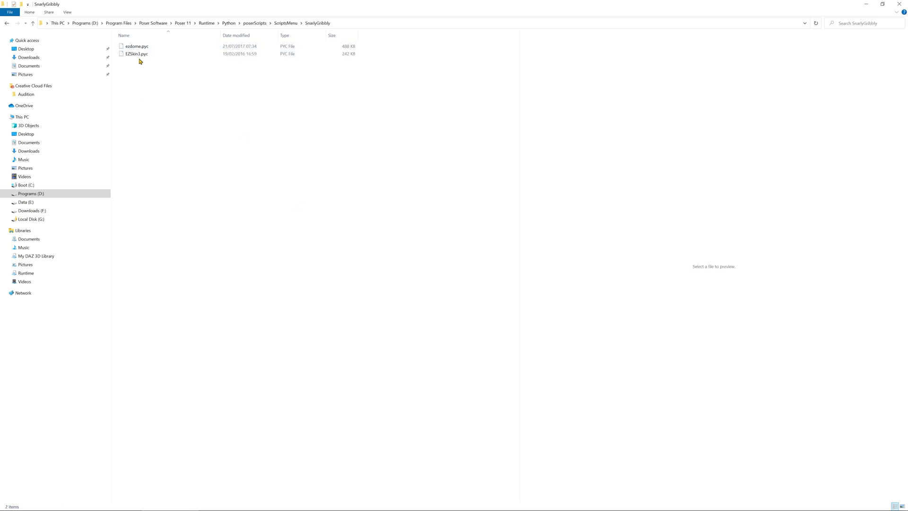
{"action": "left_click", "coordinate": [281, 23]}
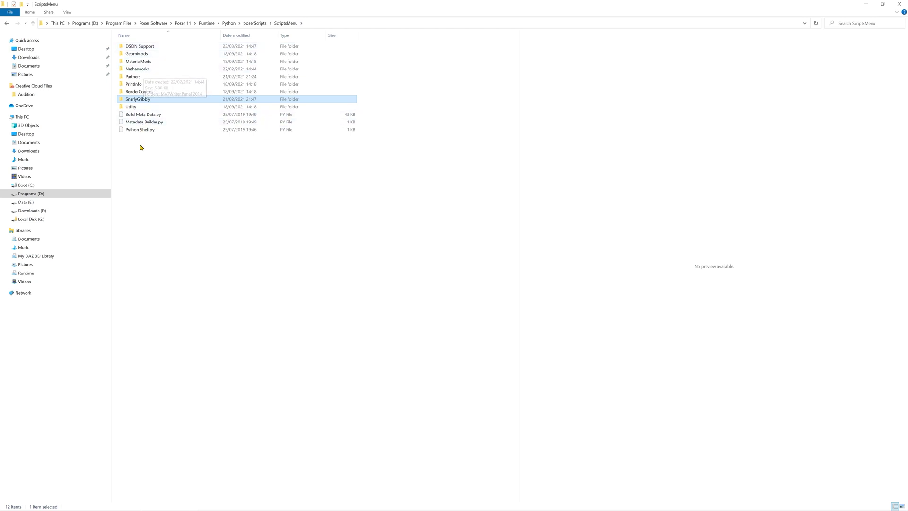
{"action": "left_click_drag", "start_coordinate": [148, 99], "coordinate": [144, 131]}
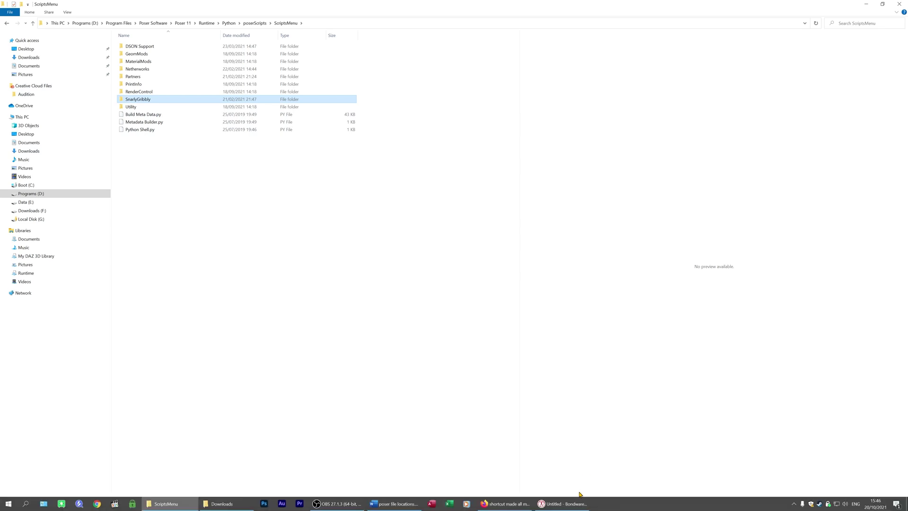
Switch back to Poser, whose library shows the Statues, ornaments, pedestals category
{"action": "left_click", "coordinate": [575, 501]}
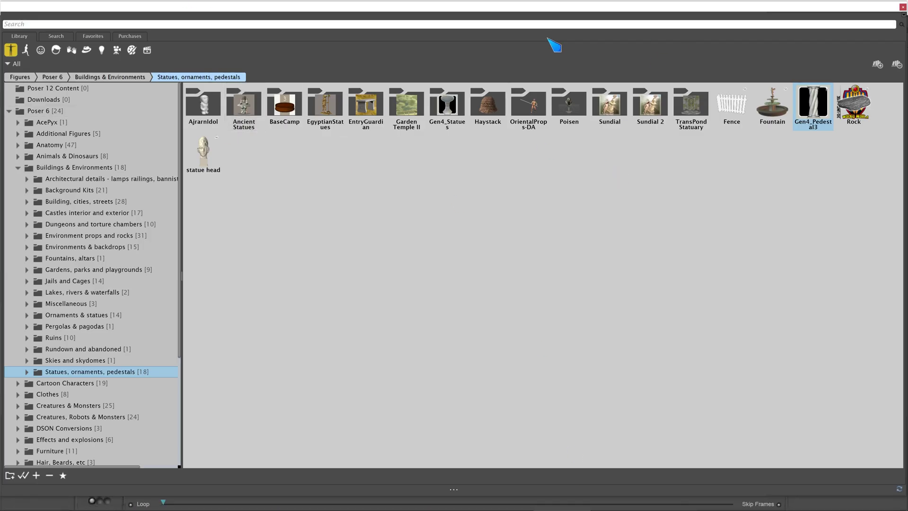
Move the Library aside and area-render a rectangle around the statue head
{"action": "left_click_drag", "start_coordinate": [504, 6], "coordinate": [594, 18]}
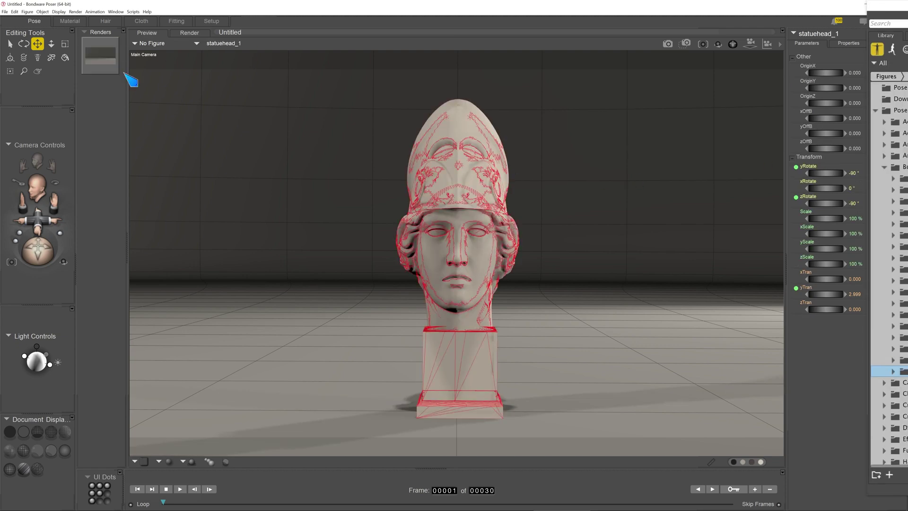
{"action": "left_click", "coordinate": [686, 43]}
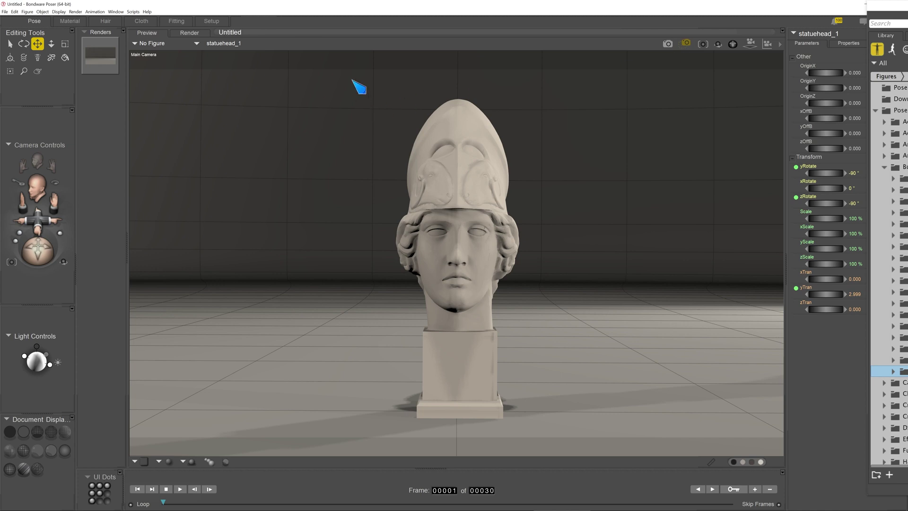
{"action": "left_click_drag", "start_coordinate": [346, 70], "coordinate": [559, 428]}
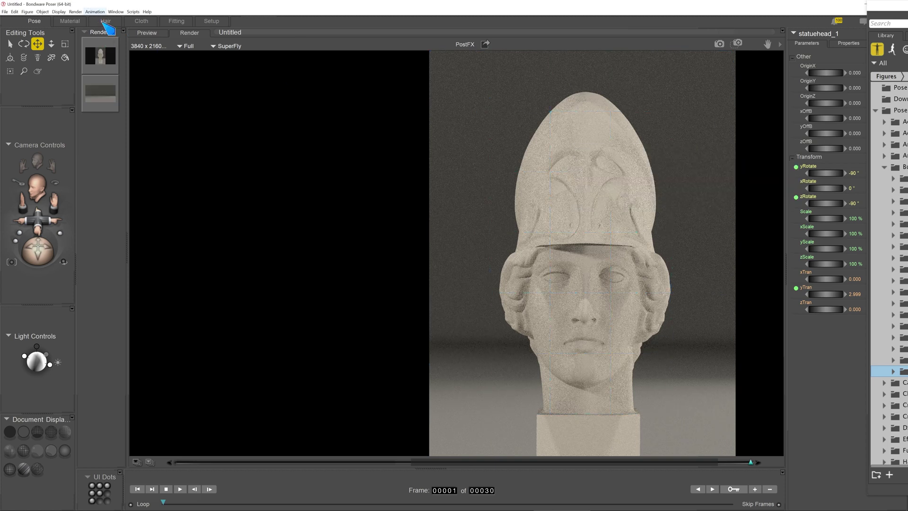
Show the new statue render's cached file in Explorer, then return to Poser
{"action": "right_click", "coordinate": [103, 33]}
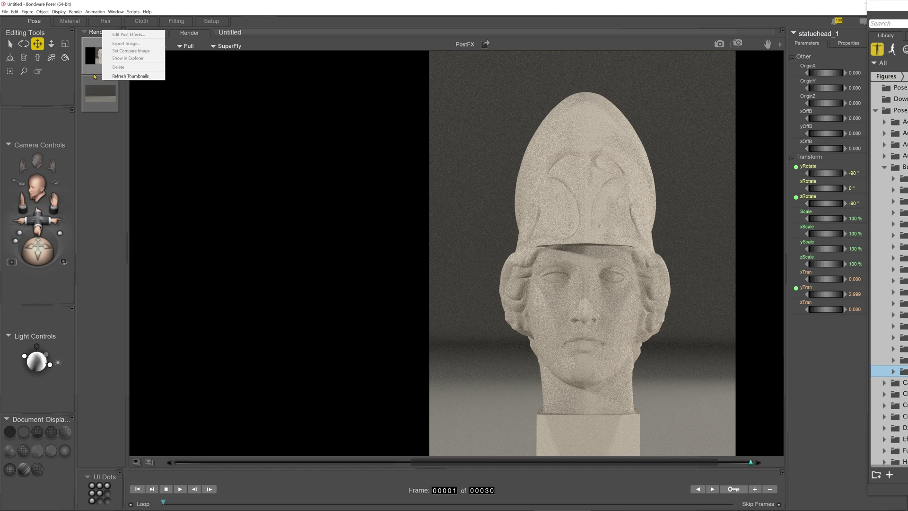
{"action": "right_click", "coordinate": [95, 73]}
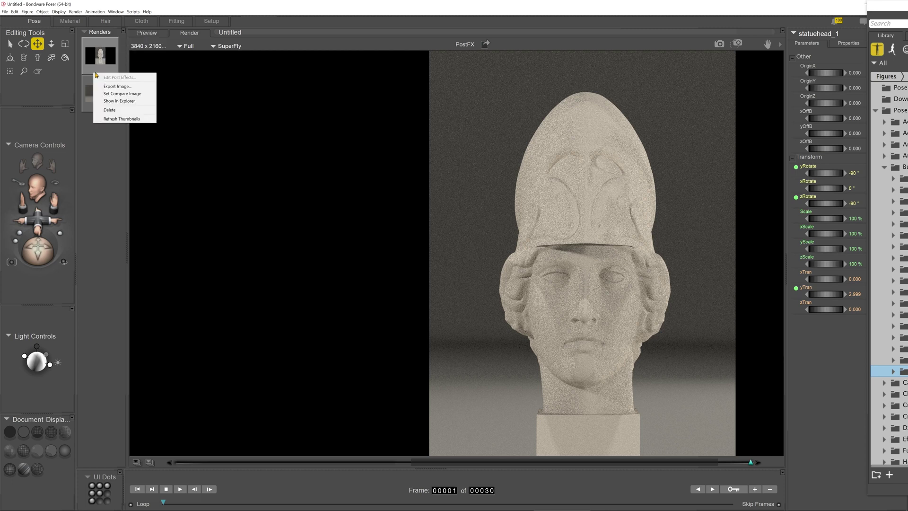
{"action": "left_click", "coordinate": [126, 101]}
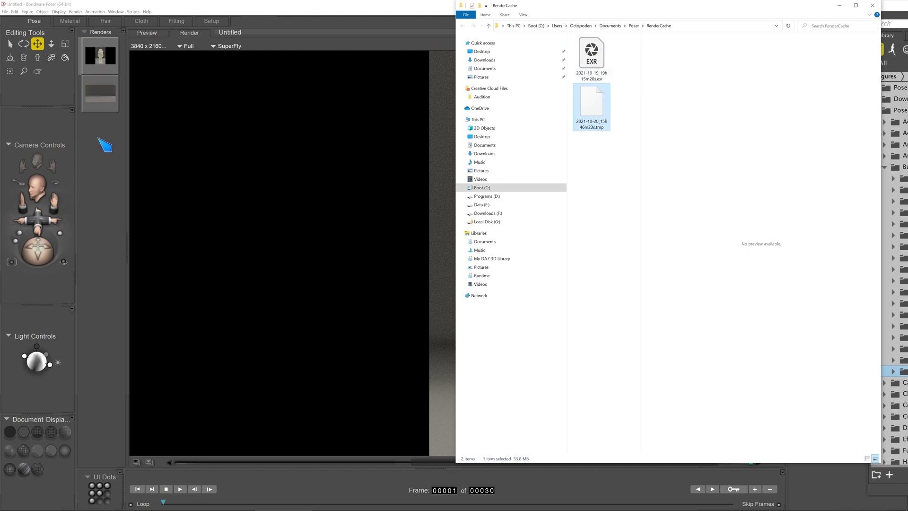
{"action": "left_click", "coordinate": [16, 12]}
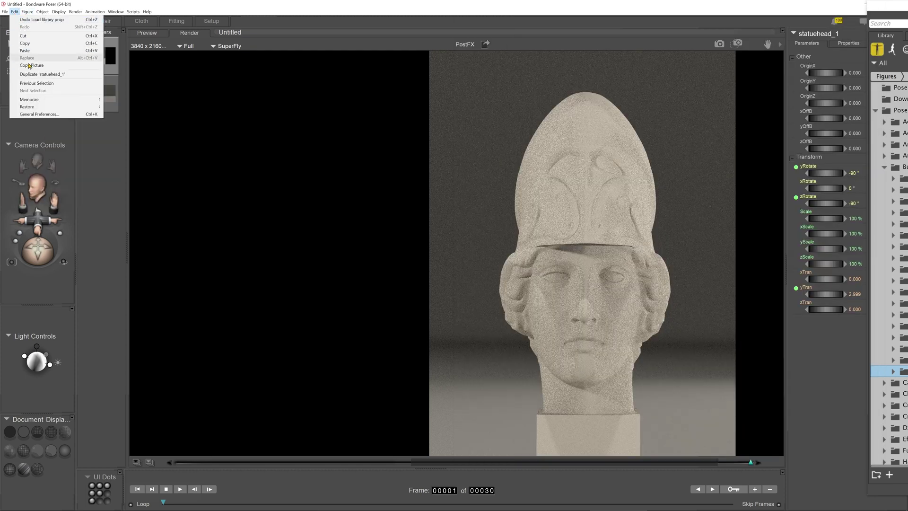
Check Max cached renders (200) on the General Preferences Render tab, then close with OK
{"action": "left_click", "coordinate": [40, 114]}
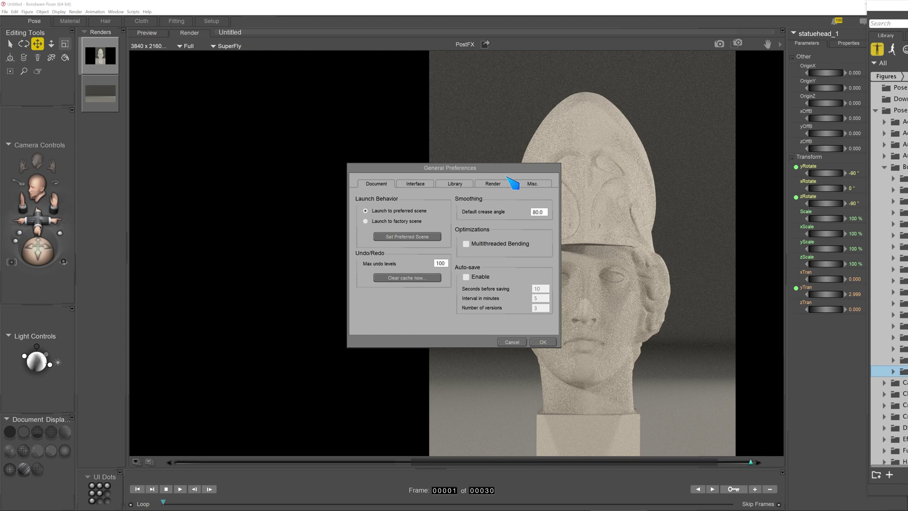
{"action": "left_click", "coordinate": [497, 185]}
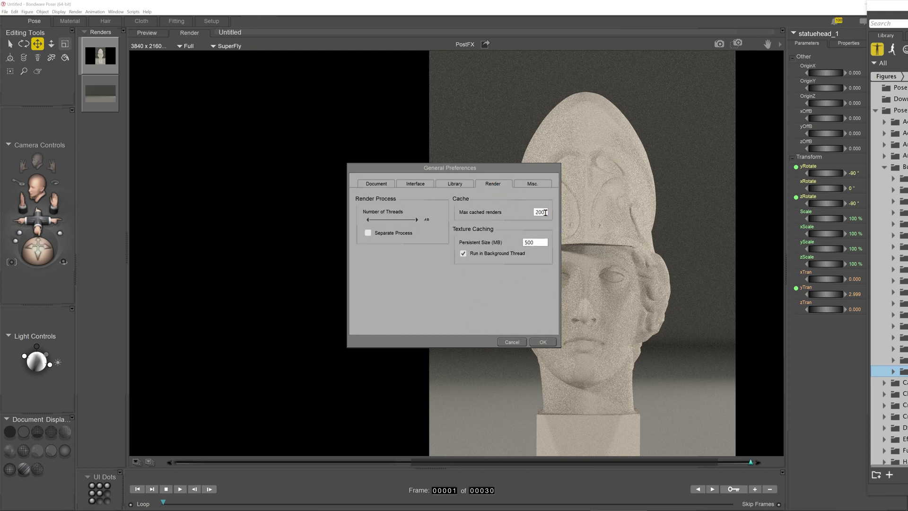
{"action": "left_click_drag", "start_coordinate": [546, 213], "coordinate": [534, 214]}
{"action": "left_click", "coordinate": [534, 214]}
{"action": "left_click", "coordinate": [516, 342]}
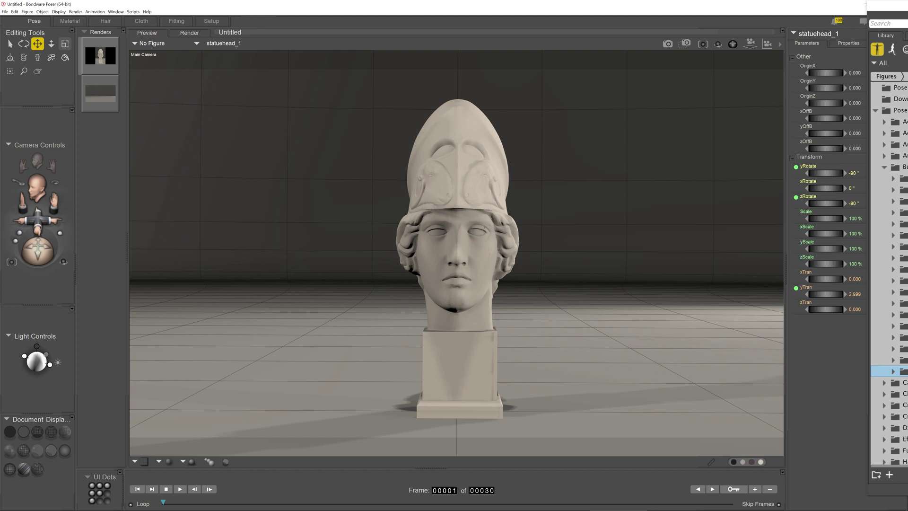
Browse C: > Users > user folder > Documents > Poser > RenderCache and drag the EXR onto Poser's Renders
{"action": "left_click", "coordinate": [280, 509]}
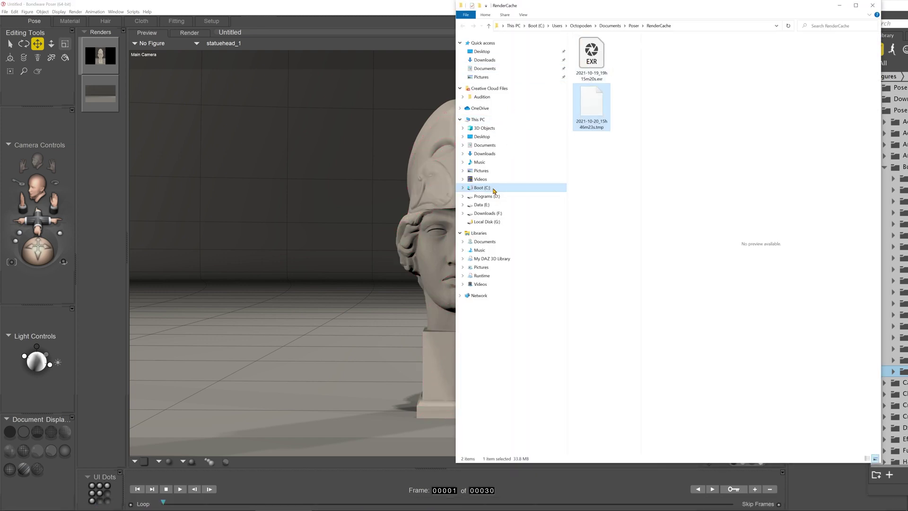
{"action": "left_click", "coordinate": [483, 188]}
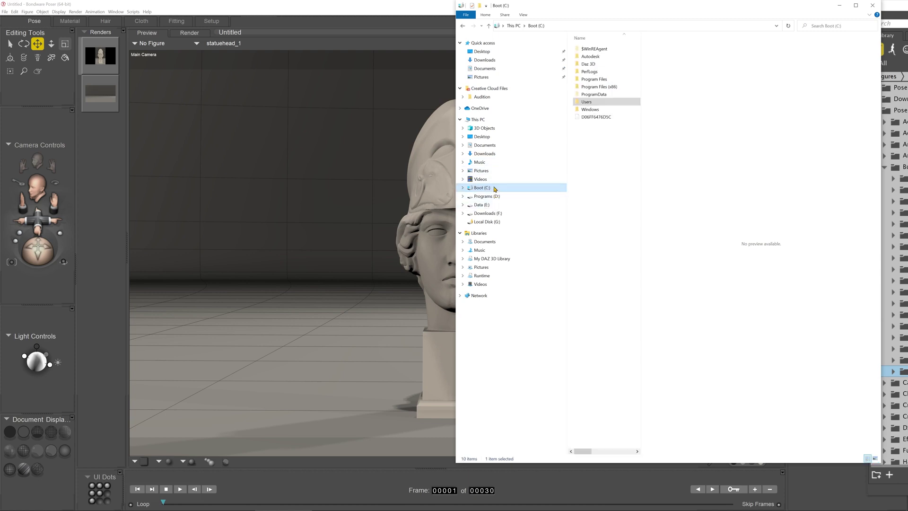
{"action": "double_click", "coordinate": [594, 103]}
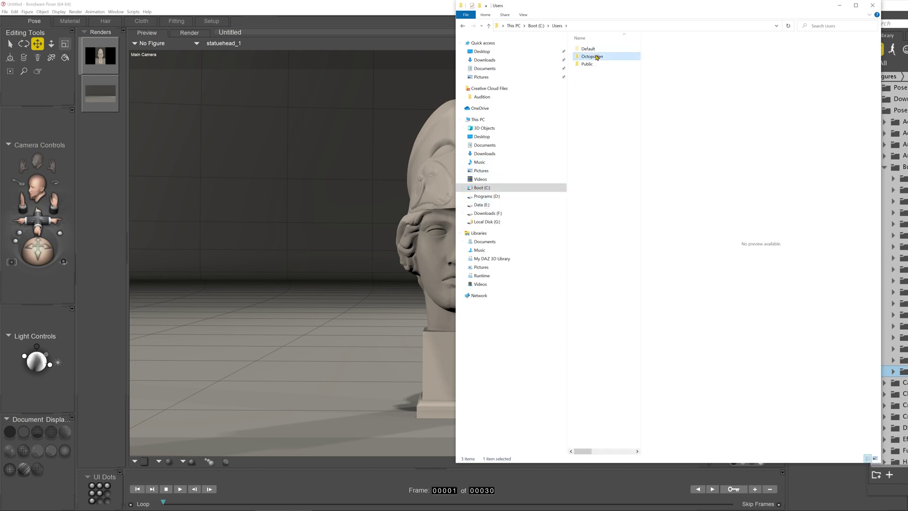
{"action": "double_click", "coordinate": [597, 55]}
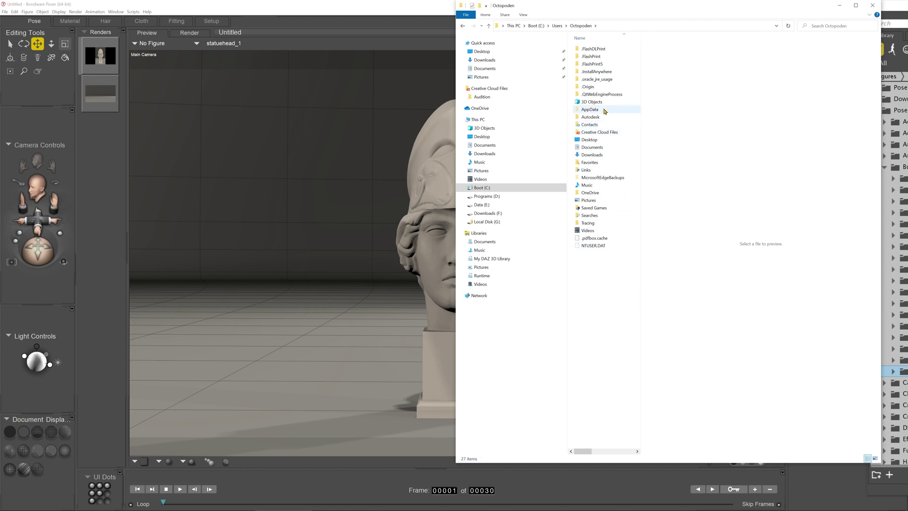
{"action": "double_click", "coordinate": [596, 147]}
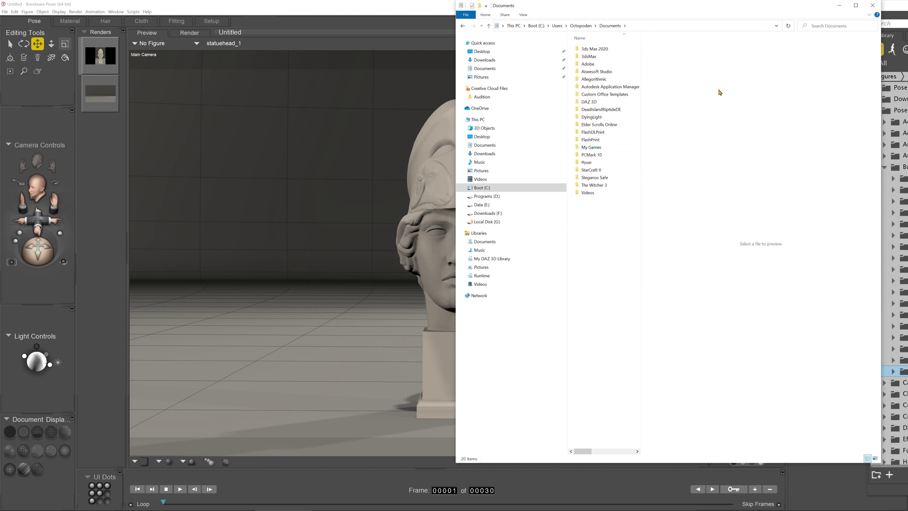
{"action": "double_click", "coordinate": [589, 162]}
{"action": "double_click", "coordinate": [597, 48]}
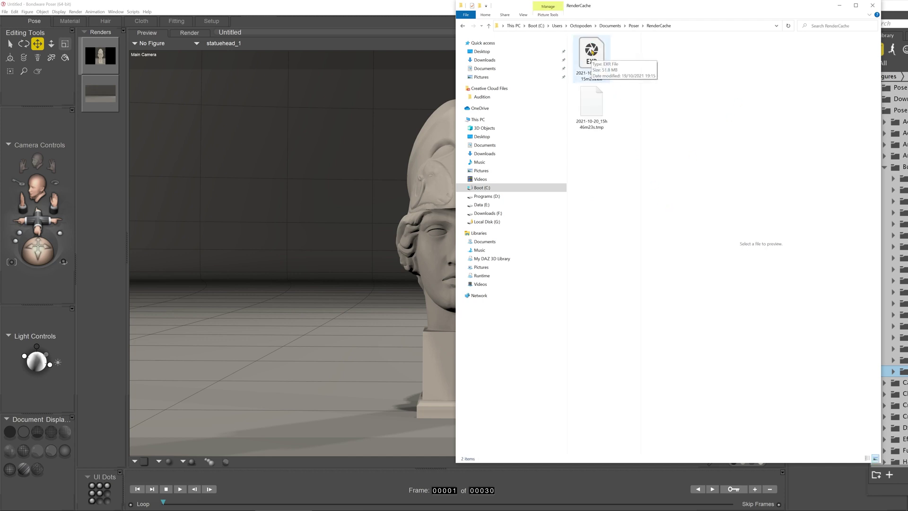
{"action": "left_click_drag", "start_coordinate": [592, 52], "coordinate": [100, 93]}
Delete both RenderCache files and refresh Poser's render thumbnails so the list empties
{"action": "right_click", "coordinate": [97, 61]}
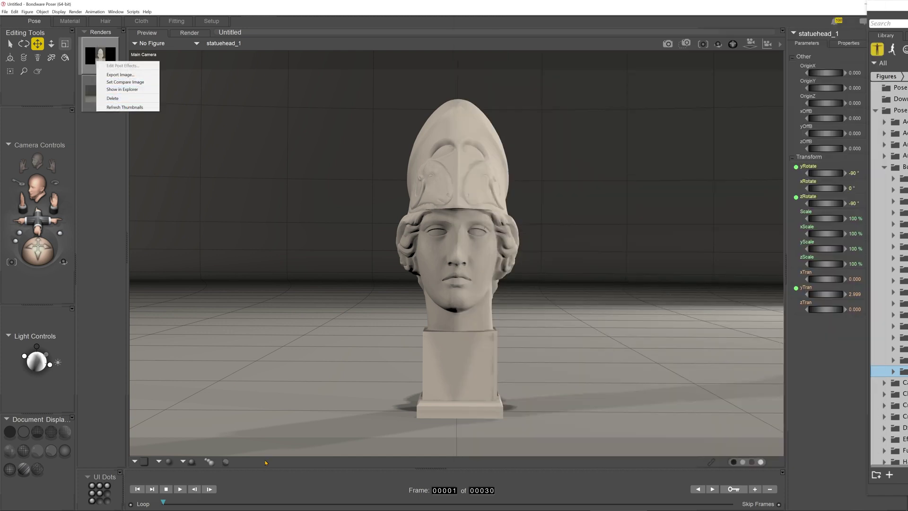
{"action": "left_click", "coordinate": [280, 504]}
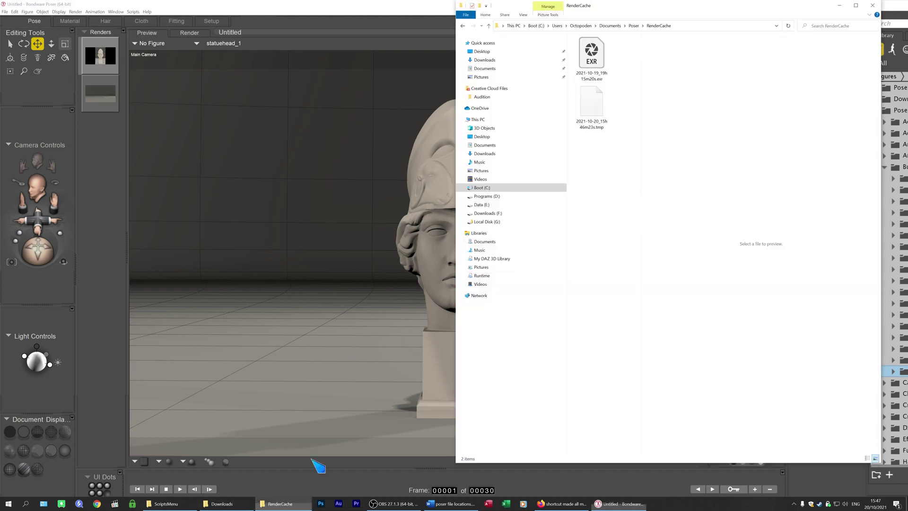
{"action": "left_click_drag", "start_coordinate": [570, 37], "coordinate": [613, 132]}
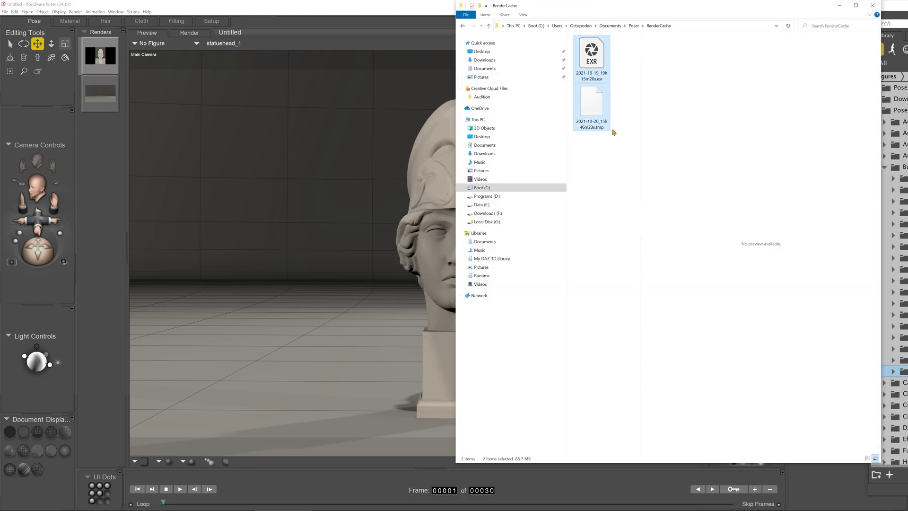
{"action": "key", "text": "Delete"}
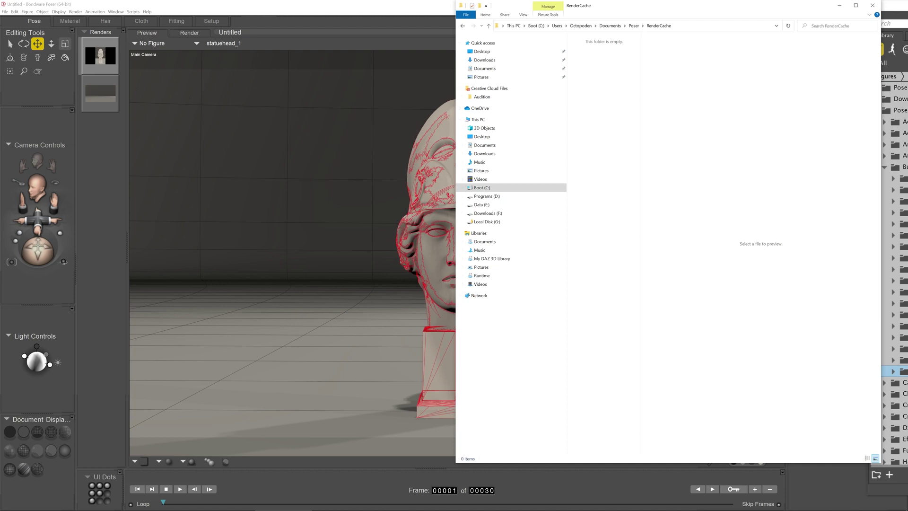
{"action": "right_click", "coordinate": [121, 75]}
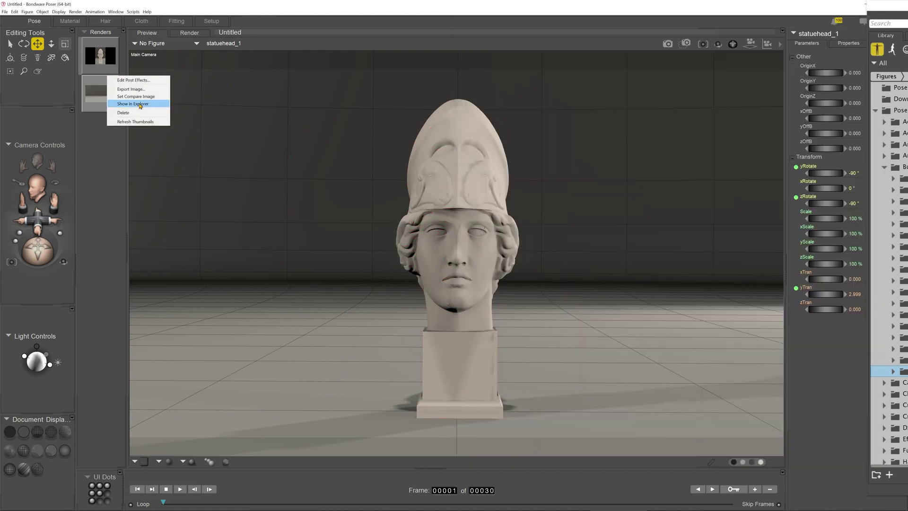
{"action": "left_click", "coordinate": [136, 121]}
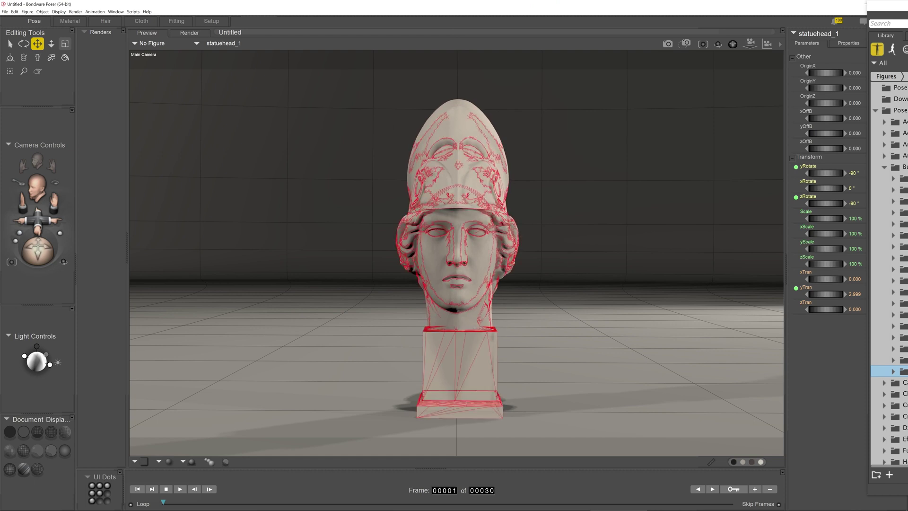
Select the ground in the viewport, then bring forward the Poser 12 Content\Downloads folder on D:
{"action": "left_click", "coordinate": [459, 125]}
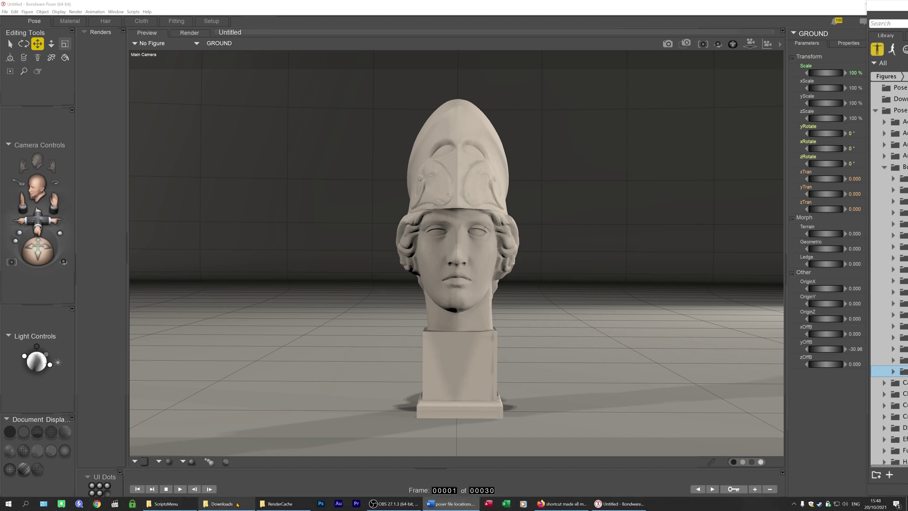
{"action": "left_click", "coordinate": [222, 508]}
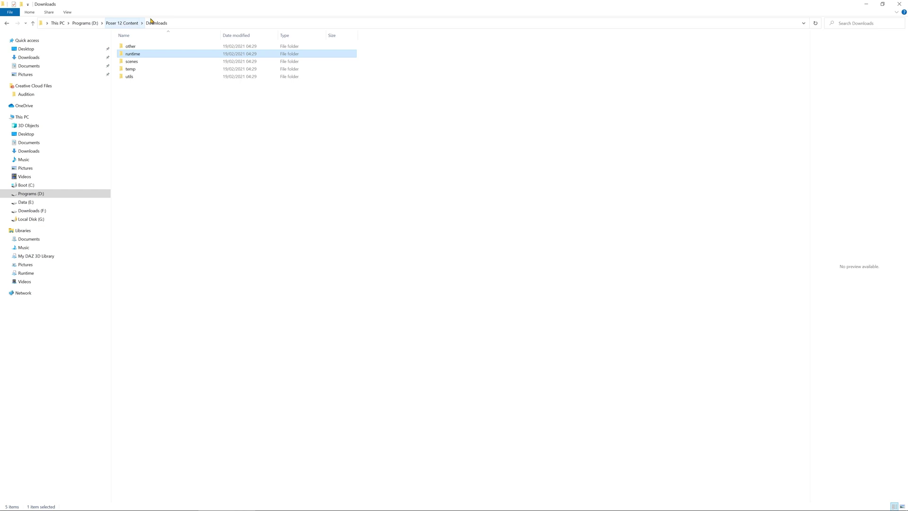
Reload the Downloads folder view, then switch back to Poser's statue scene
{"action": "left_click", "coordinate": [166, 23]}
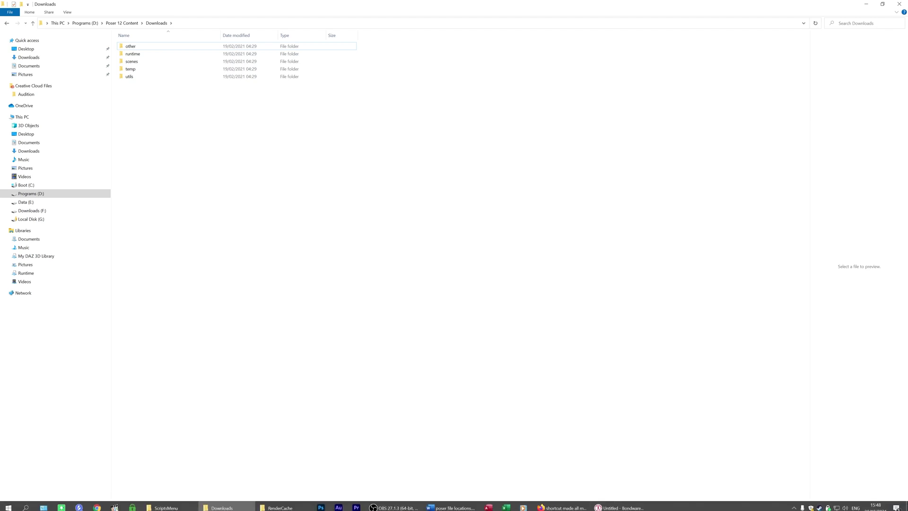
{"action": "left_click", "coordinate": [638, 506]}
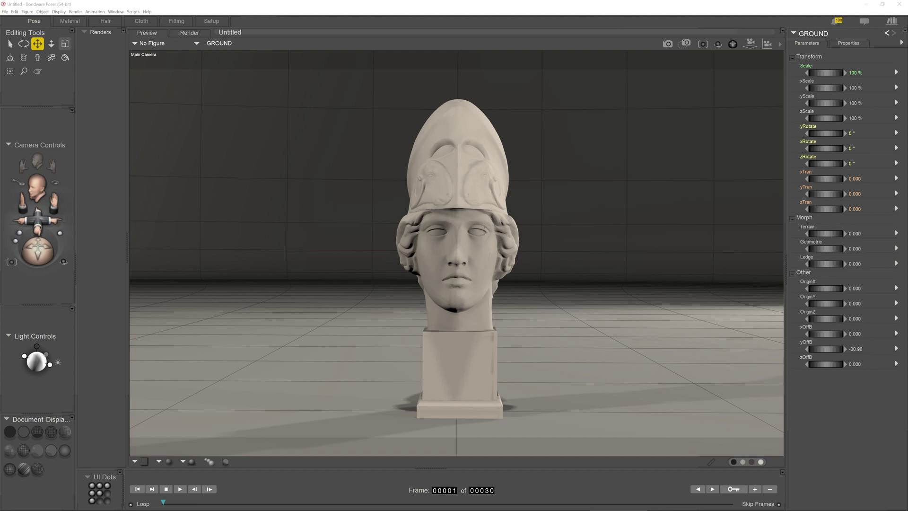
Reopen the Library, switch from Poser 6 to the Downloads folder, then drag the palette down
{"action": "left_click", "coordinate": [891, 20]}
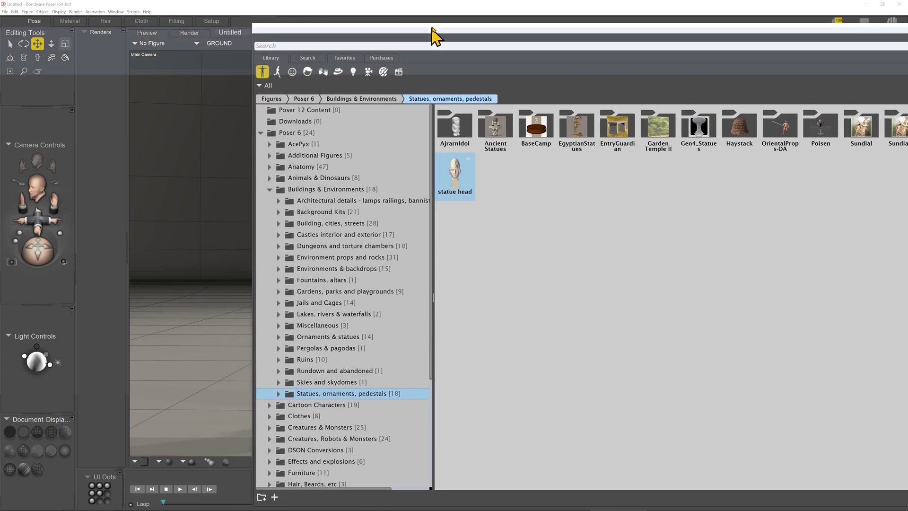
{"action": "left_click_drag", "start_coordinate": [433, 35], "coordinate": [312, 9]}
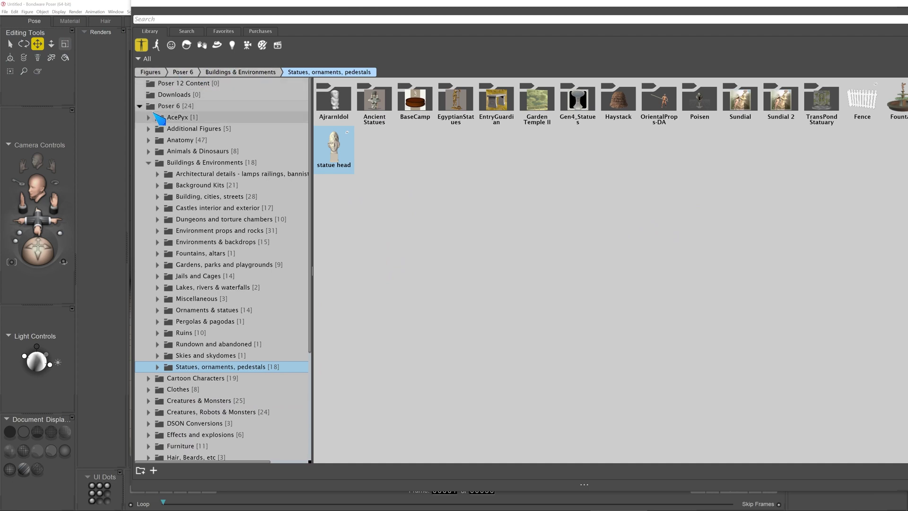
{"action": "left_click", "coordinate": [140, 106]}
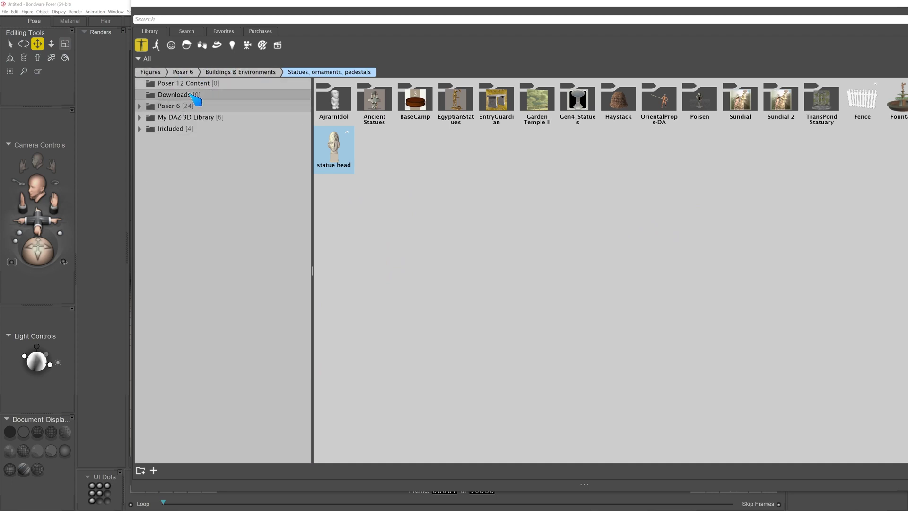
{"action": "left_click", "coordinate": [191, 94]}
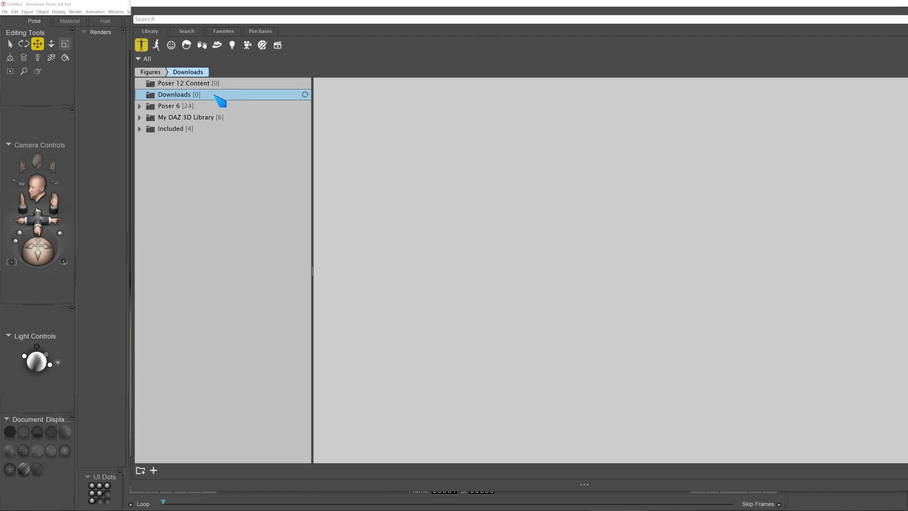
{"action": "mouse_move", "coordinate": [236, 510]}
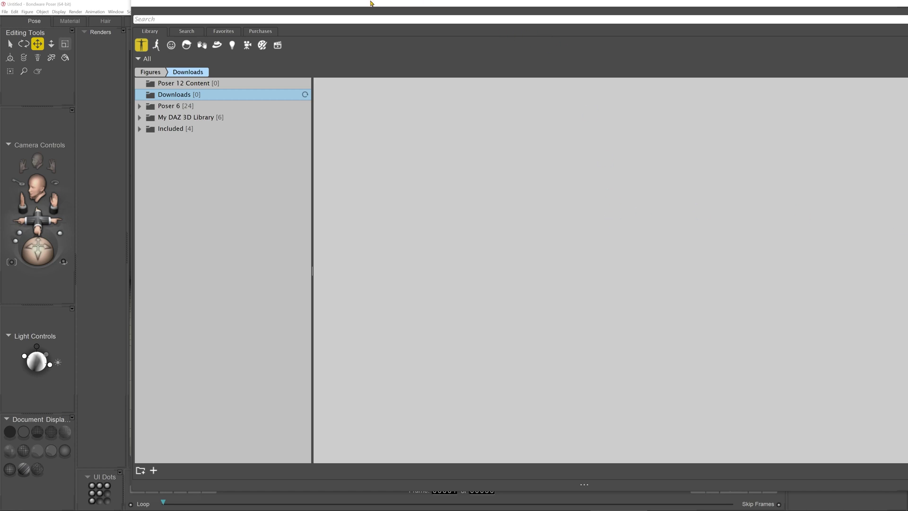
{"action": "left_click_drag", "start_coordinate": [366, 5], "coordinate": [369, 65]}
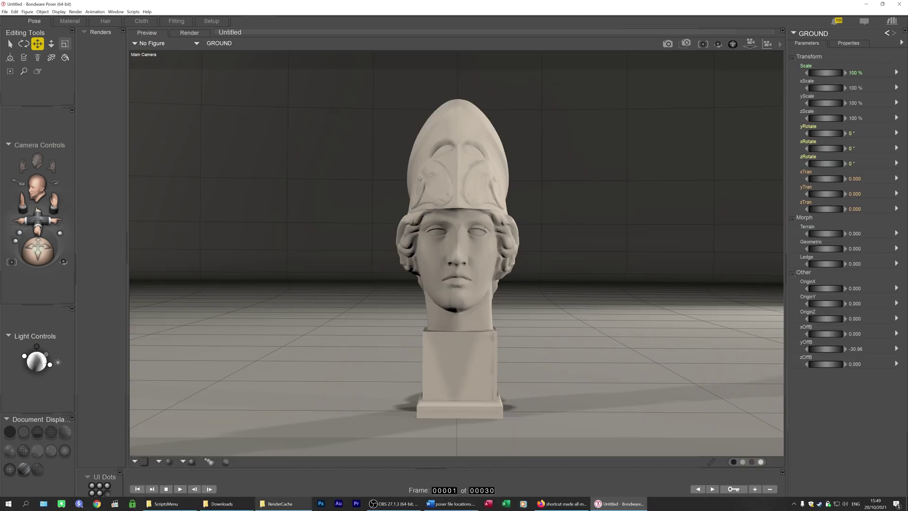
Browse Poser 11's Runtime > Textures > Pink 2.0, preview Alt Pink Skin.jpg, then close Explorer
{"action": "left_click", "coordinate": [171, 502]}
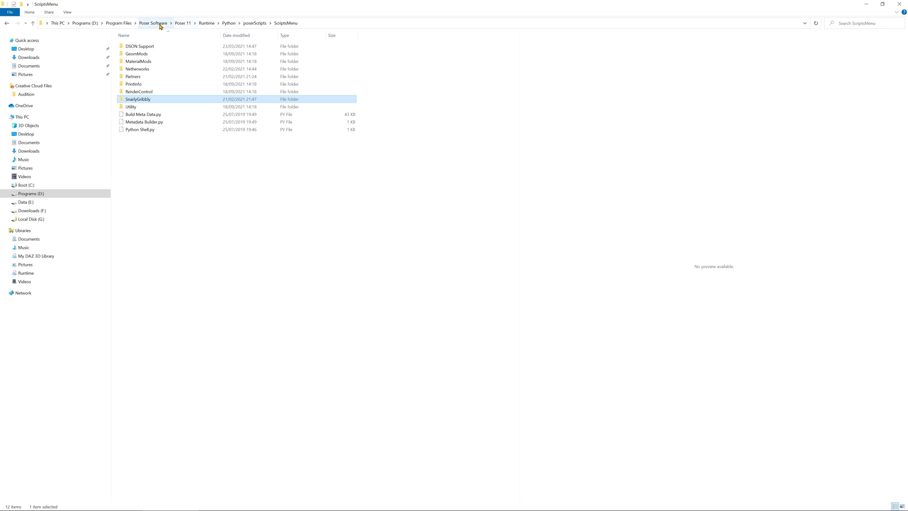
{"action": "left_click", "coordinate": [204, 24]}
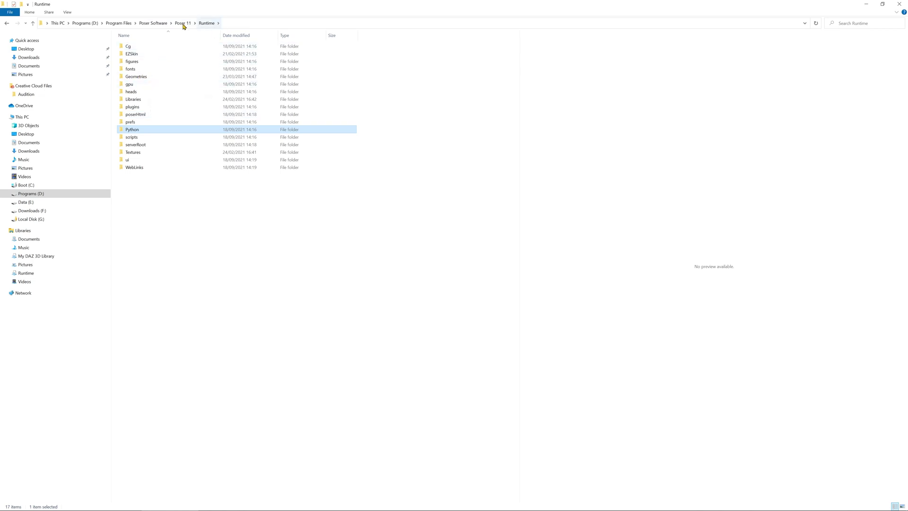
{"action": "double_click", "coordinate": [133, 152]}
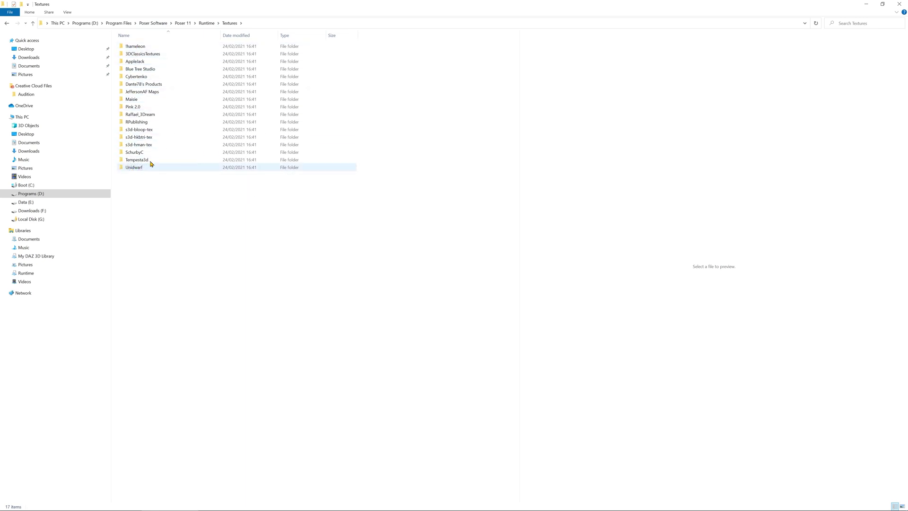
{"action": "double_click", "coordinate": [142, 108]}
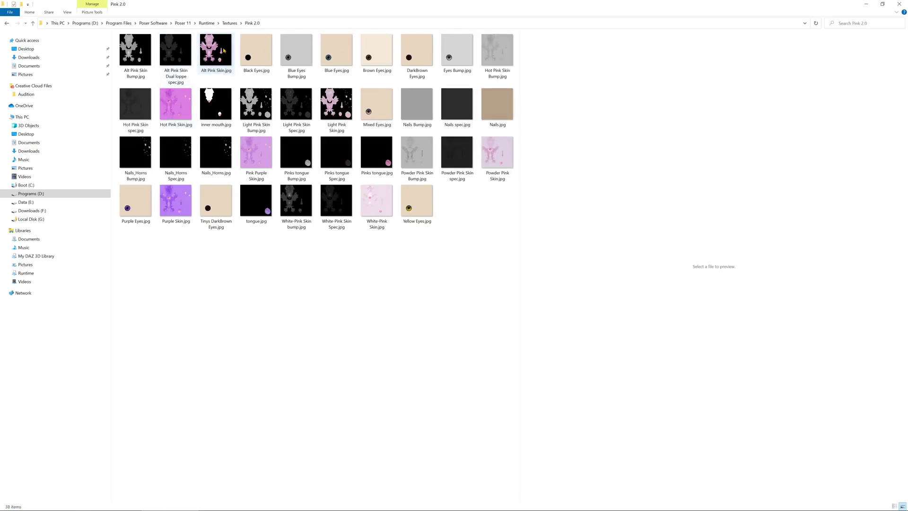
{"action": "left_click", "coordinate": [214, 49]}
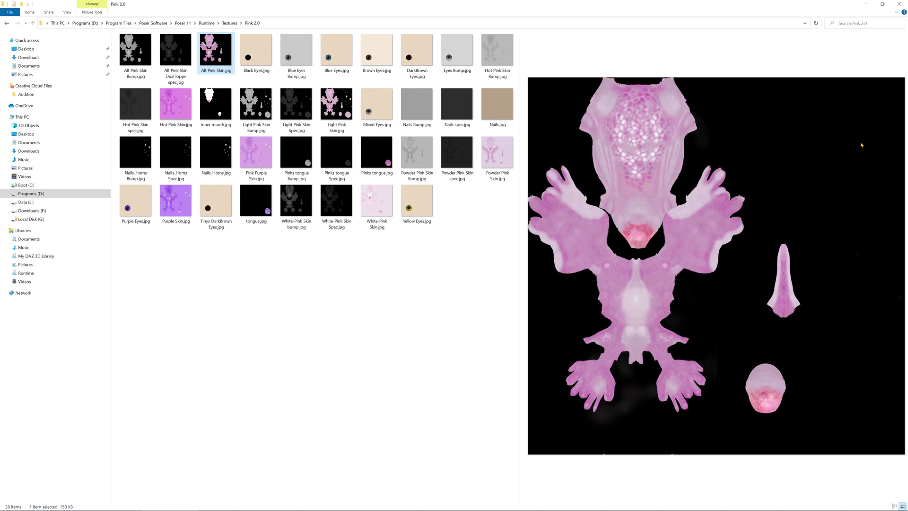
{"action": "left_click", "coordinate": [900, 4]}
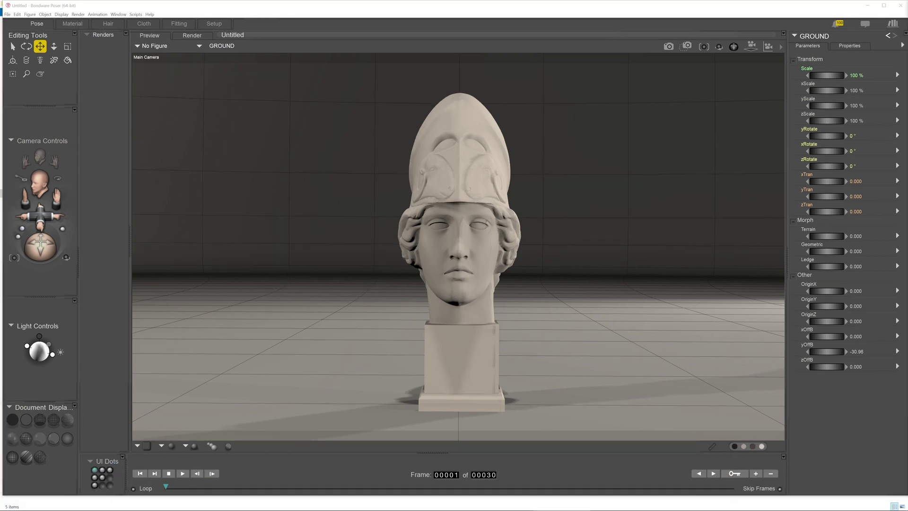
Open the Library and select the Poser 6 figure folder to list its 24 categories
{"action": "left_click", "coordinate": [893, 23]}
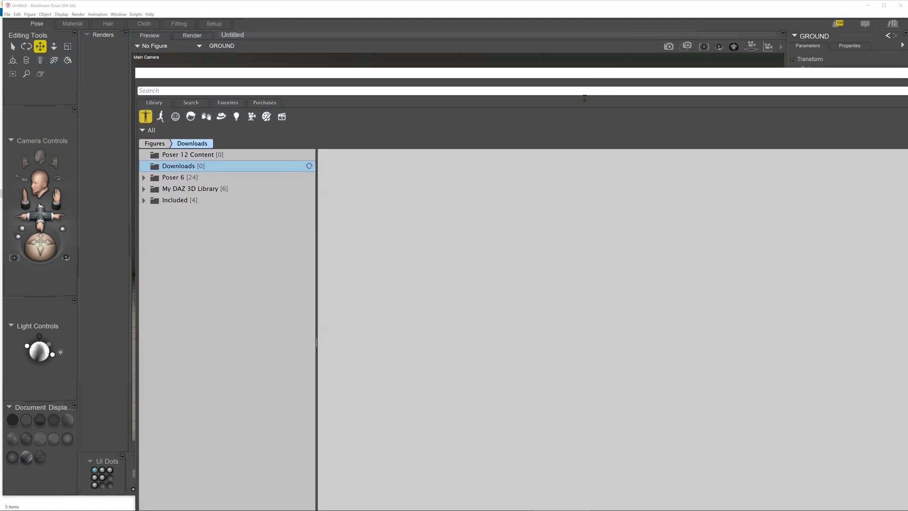
{"action": "left_click", "coordinate": [179, 179]}
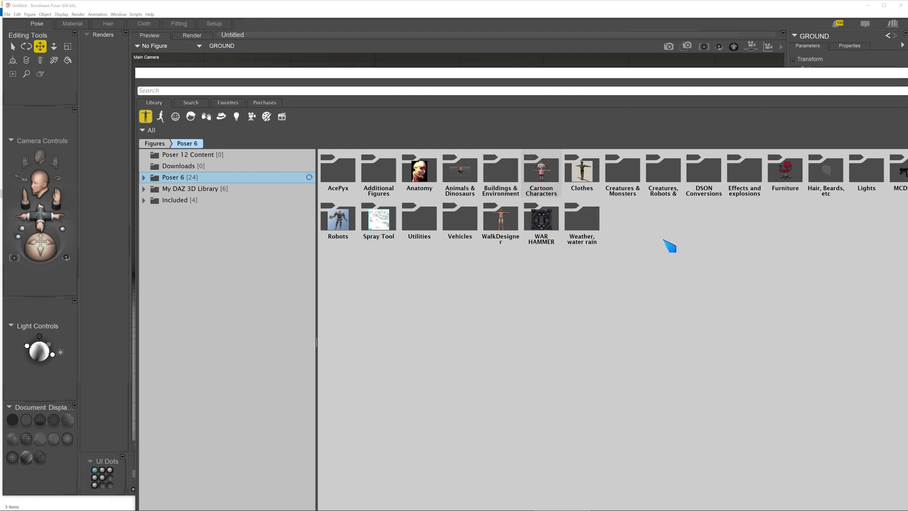
Open the Buildings & Environments category and then its Building, cities, streets folder
{"action": "left_click_drag", "start_coordinate": [752, 74], "coordinate": [685, 90]}
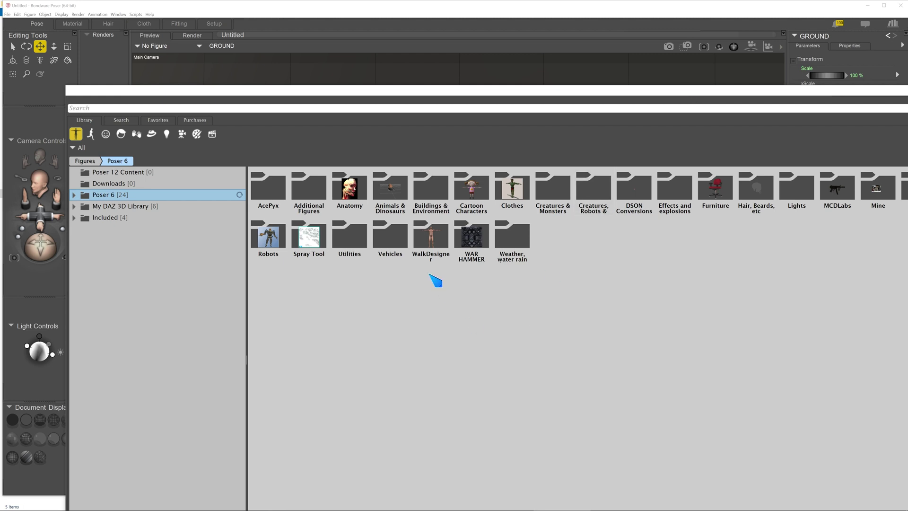
{"action": "double_click", "coordinate": [432, 191]}
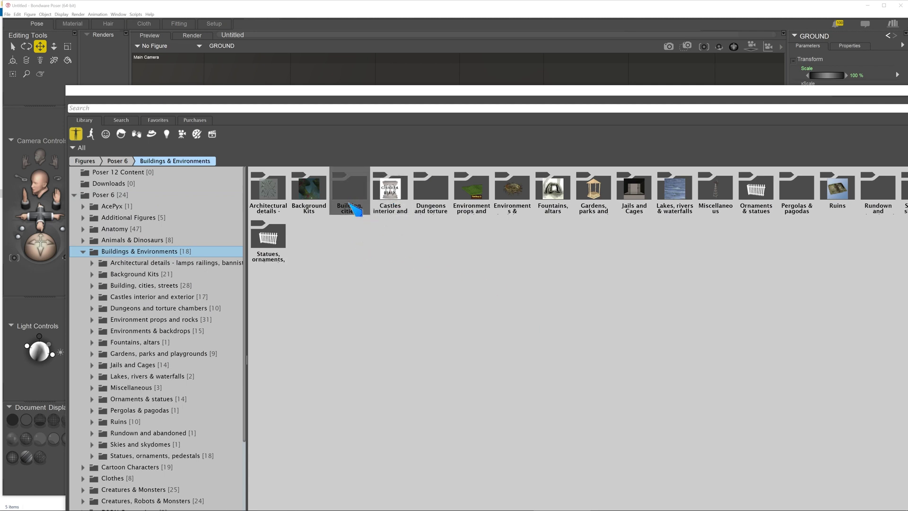
{"action": "left_click", "coordinate": [350, 205]}
{"action": "double_click", "coordinate": [348, 187]}
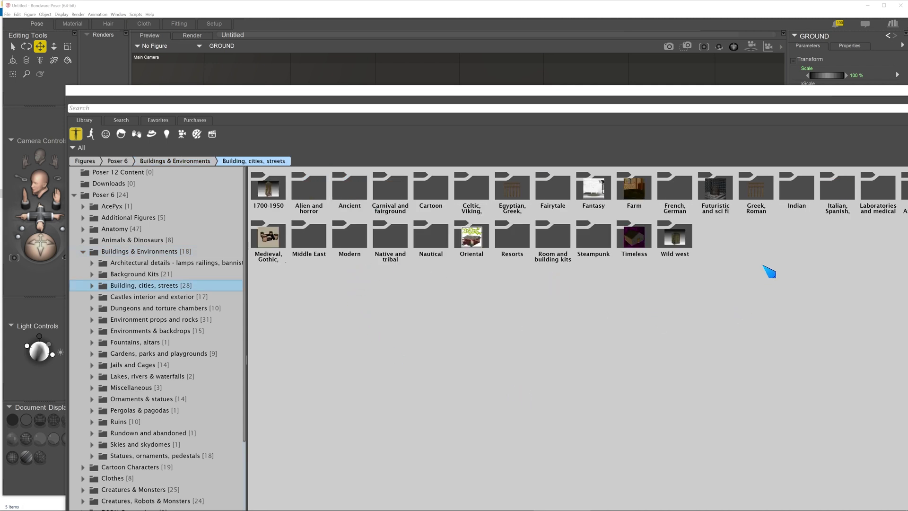
Open Greek, Roman > Courtyard to show its 10 props, then close the Library
{"action": "left_click_drag", "start_coordinate": [781, 91], "coordinate": [723, 86]}
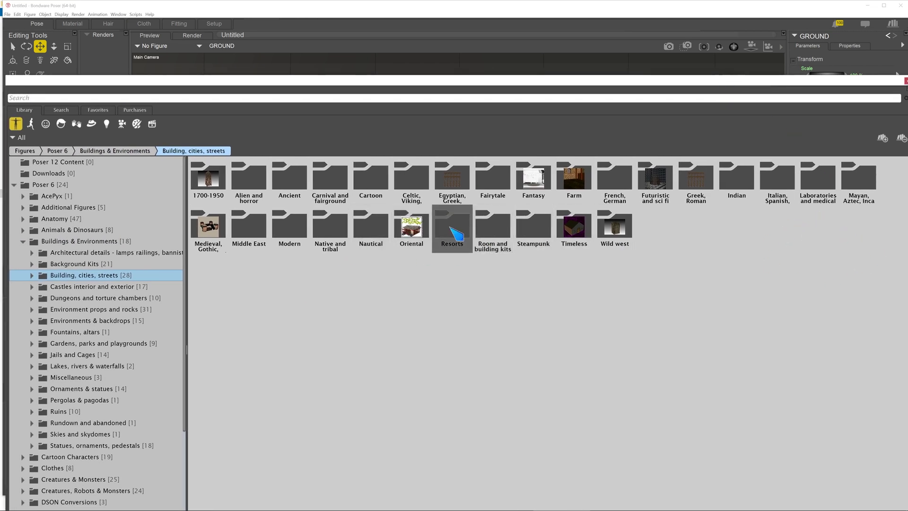
{"action": "double_click", "coordinate": [697, 176]}
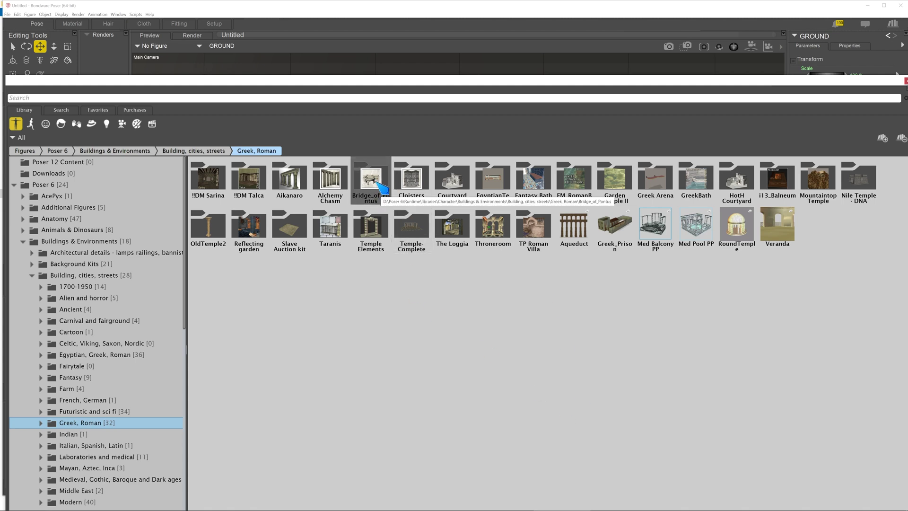
{"action": "left_click", "coordinate": [444, 181]}
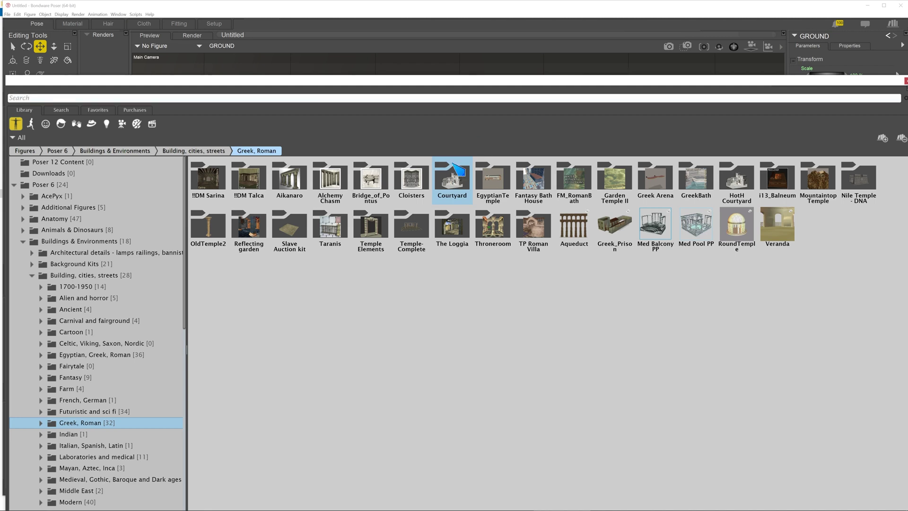
{"action": "double_click", "coordinate": [453, 176]}
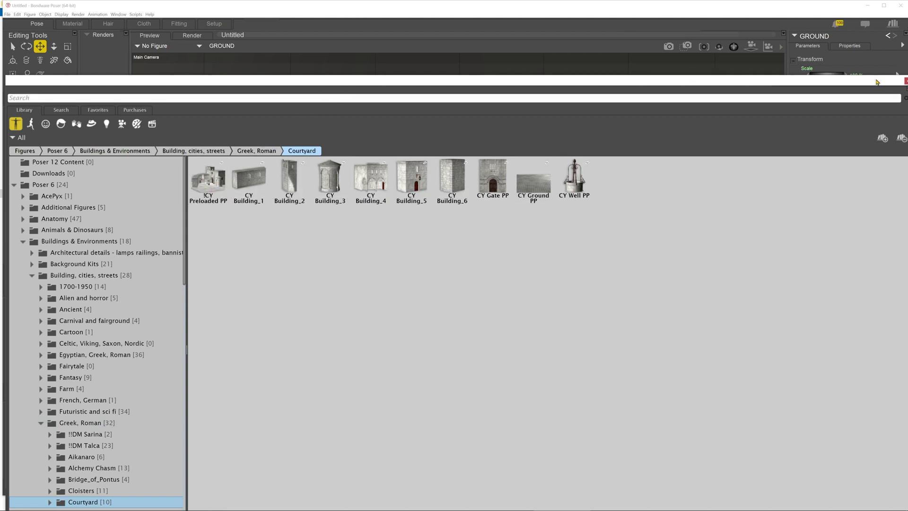
{"action": "left_click", "coordinate": [906, 82]}
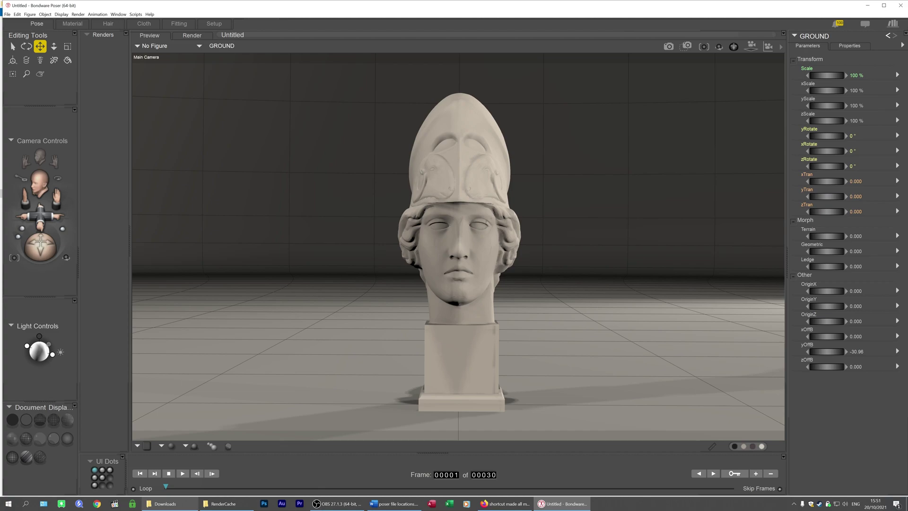
Jump from the Downloads Explorer window to the Programs (D:) drive and restore it to a smaller window
{"action": "left_click", "coordinate": [176, 509]}
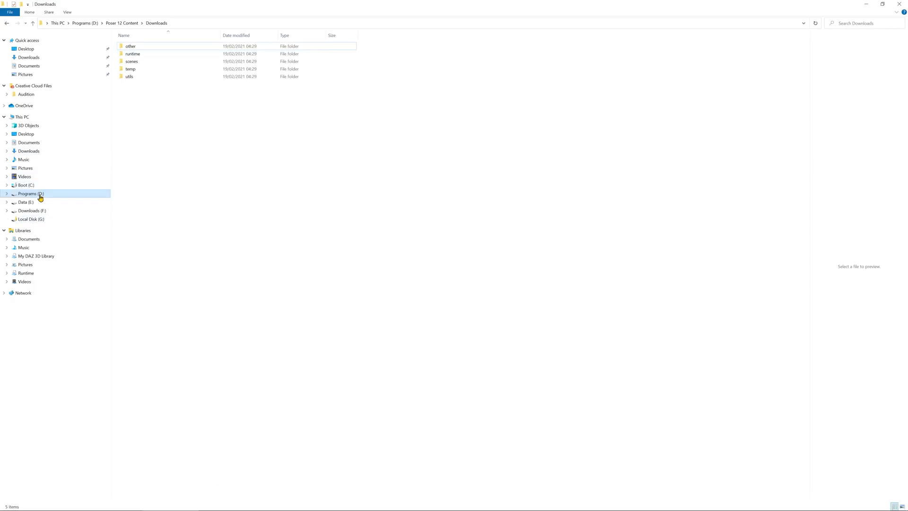
{"action": "left_click", "coordinate": [40, 198]}
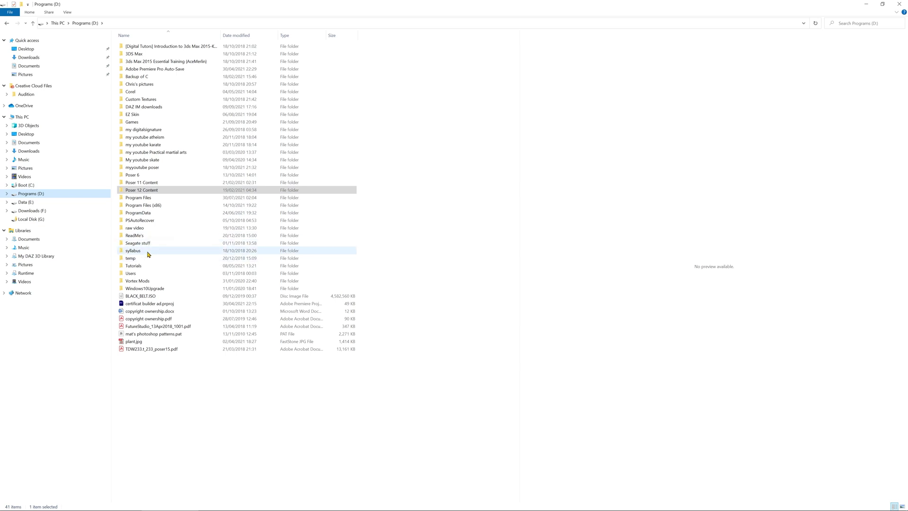
{"action": "mouse_move", "coordinate": [149, 255]}
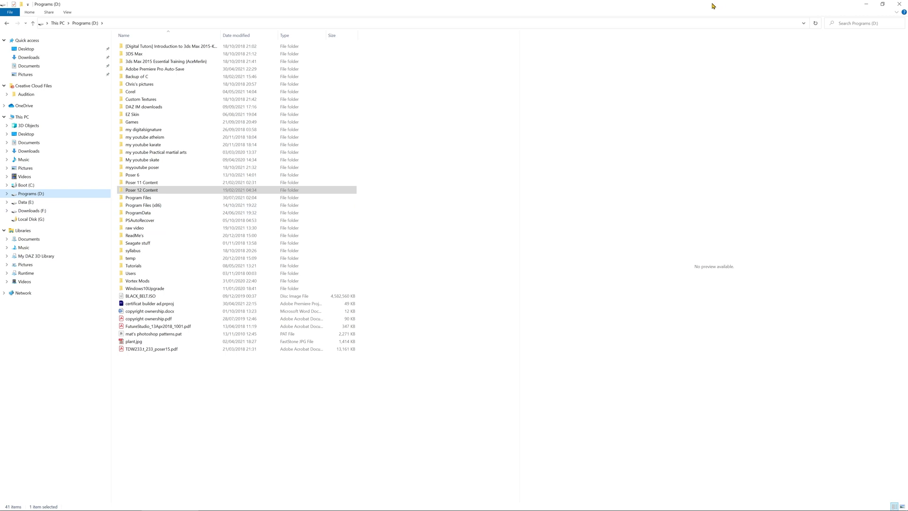
{"action": "left_click_drag", "start_coordinate": [714, 6], "coordinate": [757, 127]}
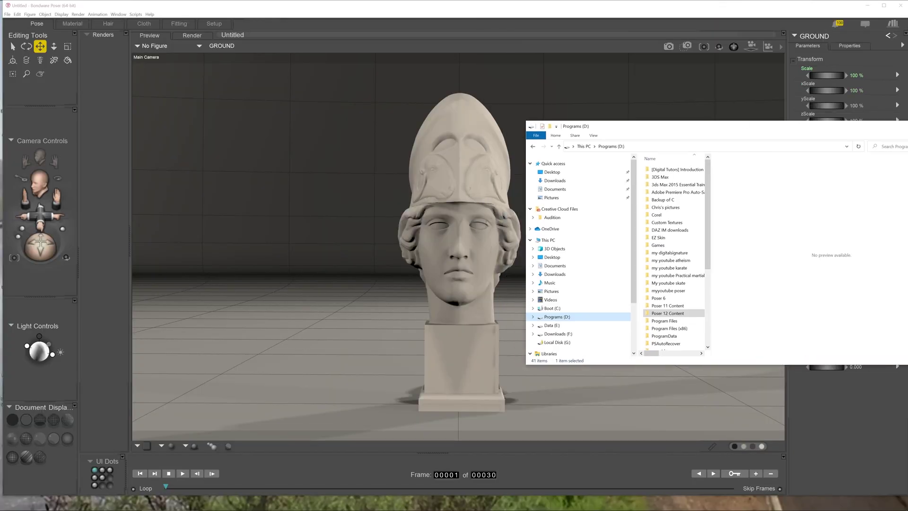
Minimize Poser and launch Acronis True Image 2019 from the desktop icon
{"action": "left_click", "coordinate": [867, 5]}
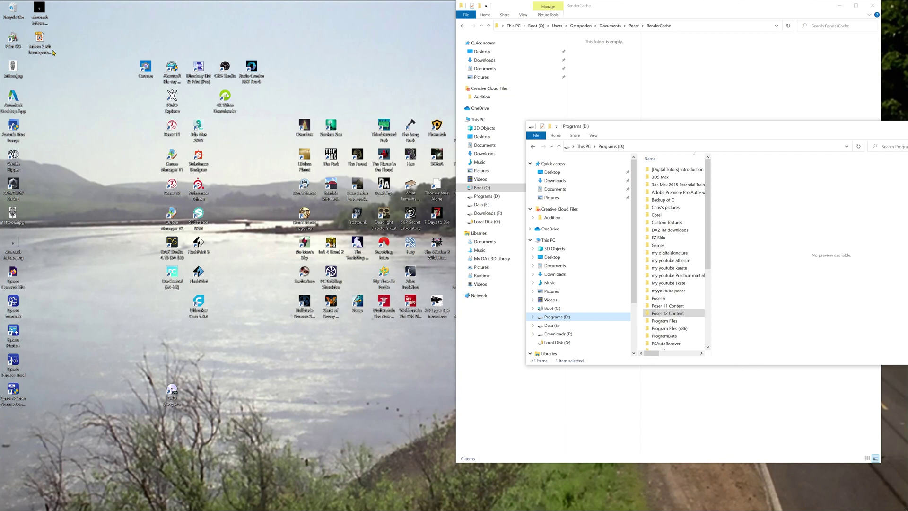
{"action": "left_click", "coordinate": [14, 128]}
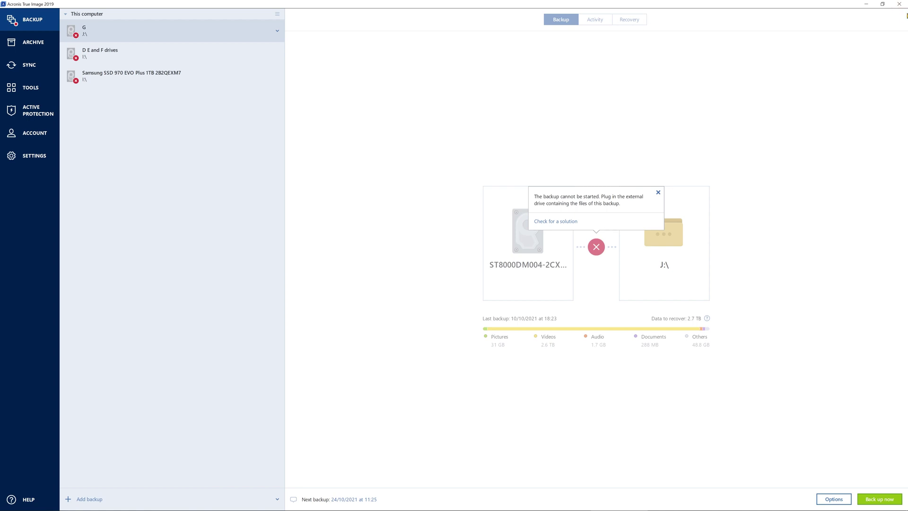
Drag the Acronis window down to restore it to a smaller size after reviewing the G backup
{"action": "left_click_drag", "start_coordinate": [777, 6], "coordinate": [426, 115]}
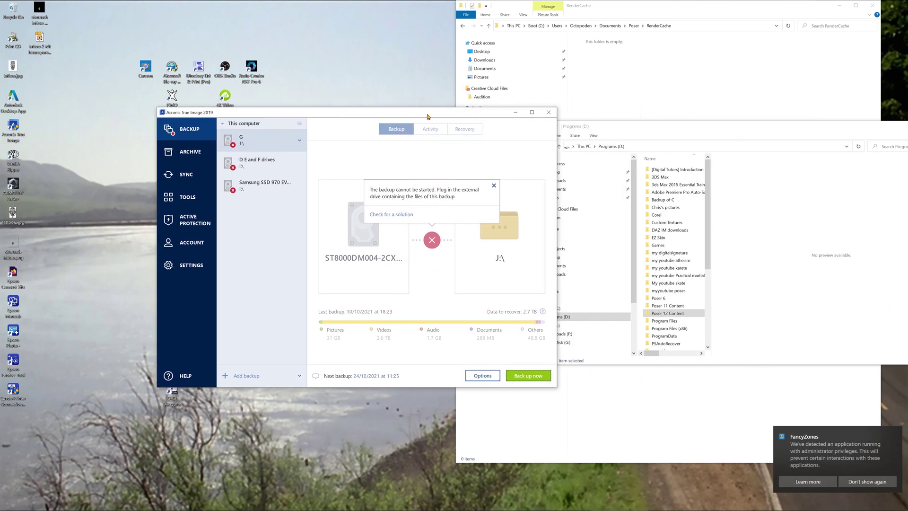
Close Acronis, dismiss the FancyZones notice, and maximize the empty RenderCache Explorer window
{"action": "left_click", "coordinate": [548, 113]}
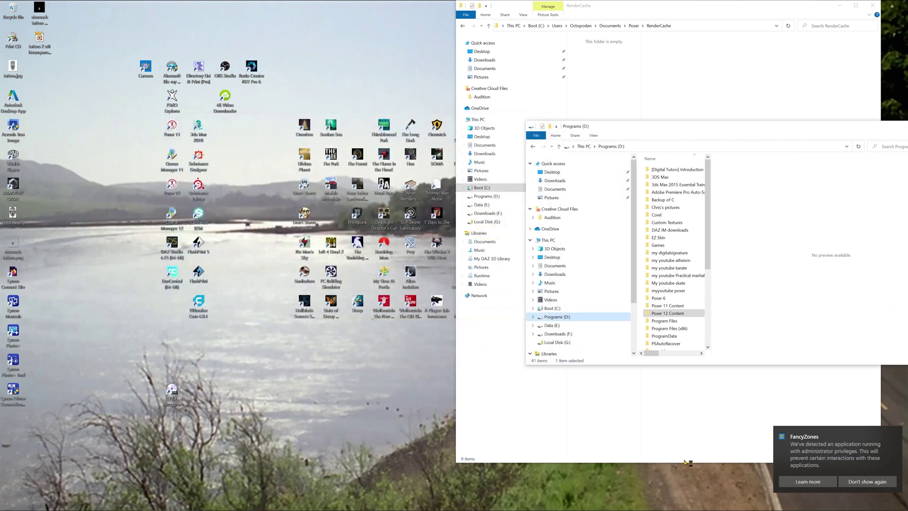
{"action": "left_click", "coordinate": [868, 481]}
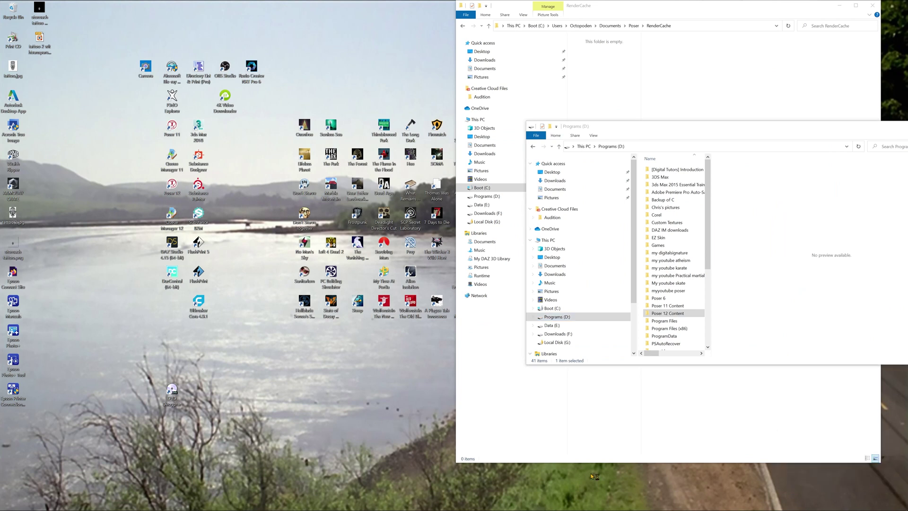
{"action": "left_click", "coordinate": [856, 7]}
{"action": "left_click", "coordinate": [856, 7]}
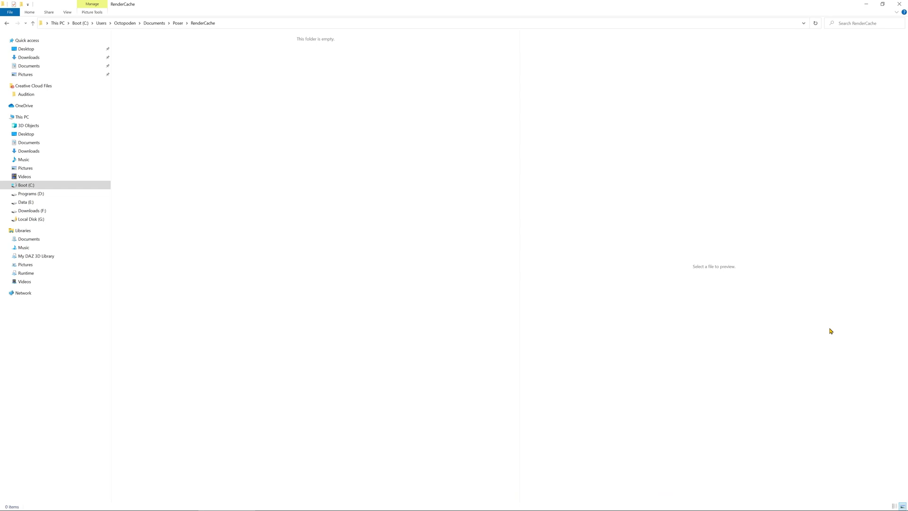
{"action": "mouse_move", "coordinate": [856, 506]}
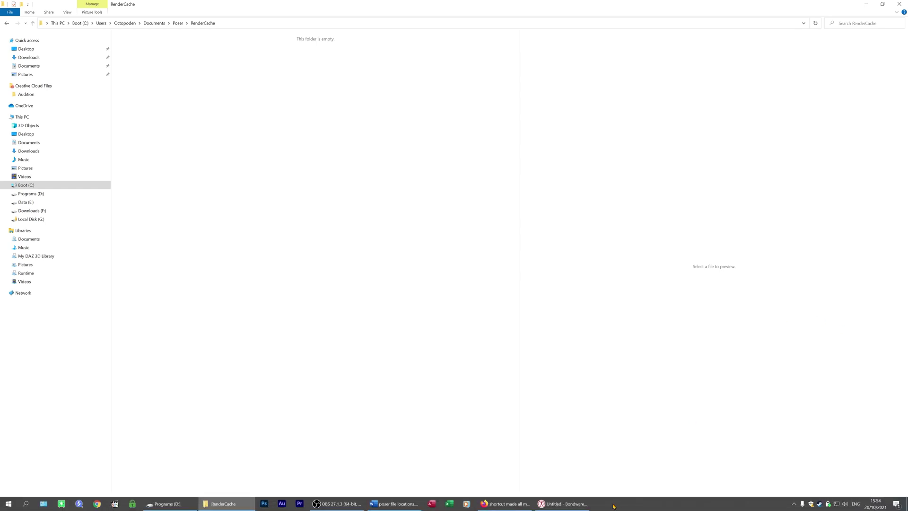